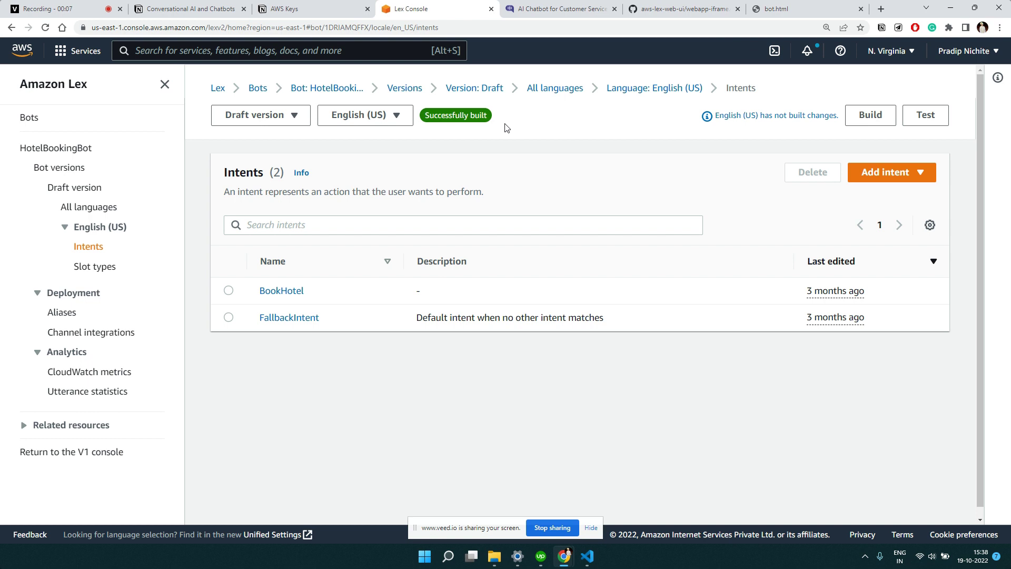
# - View the bot.html Chatbot Demo page, then the aws-lex-web-ui webapp-iframe demo GIF on GitHub
pyautogui.click(779, 6)
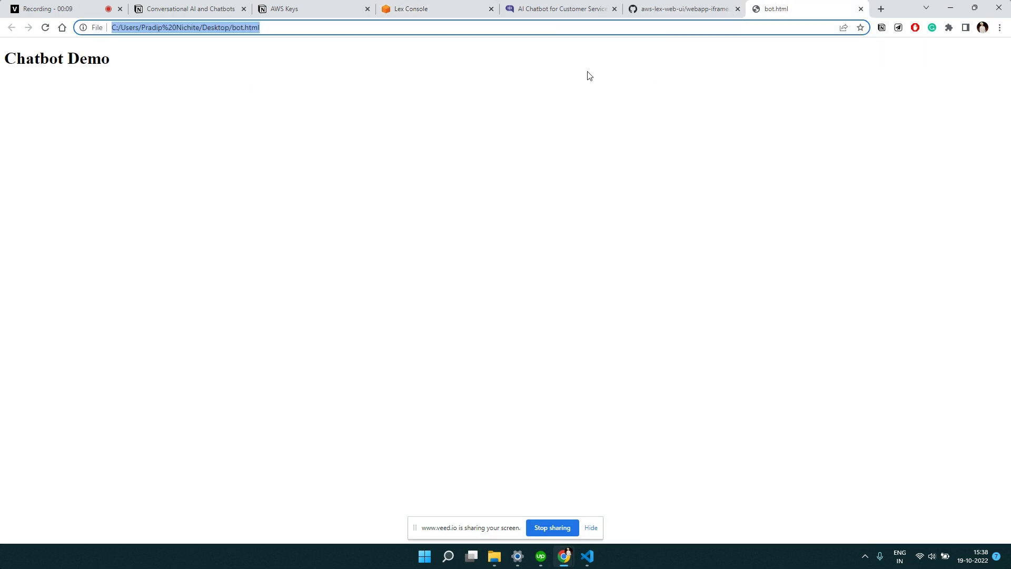
pyautogui.click(671, 9)
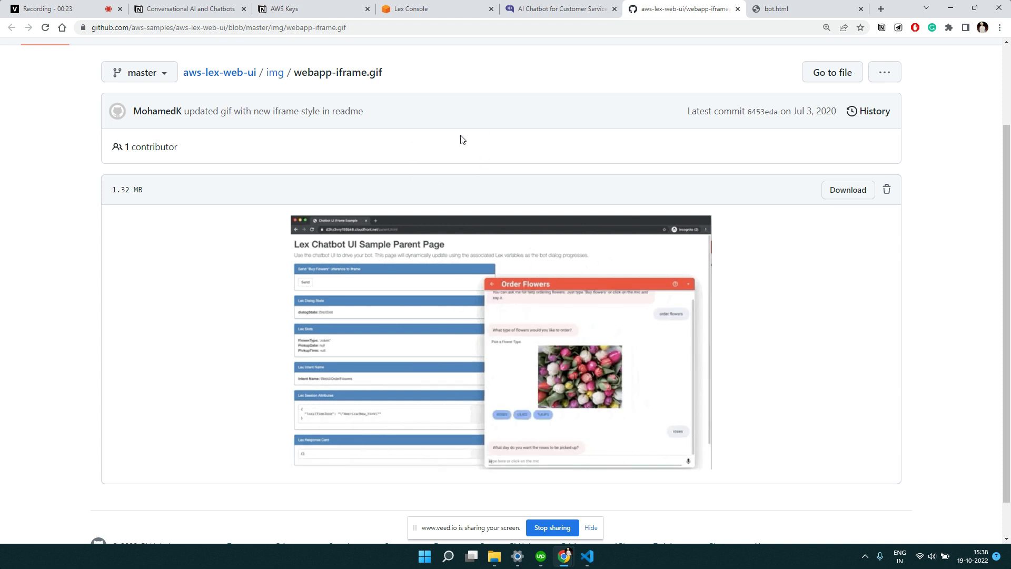
# - Compare the kommunicate.io home page with the GitHub demo GIF, then go to the Kommunicate login page
pyautogui.click(548, 9)
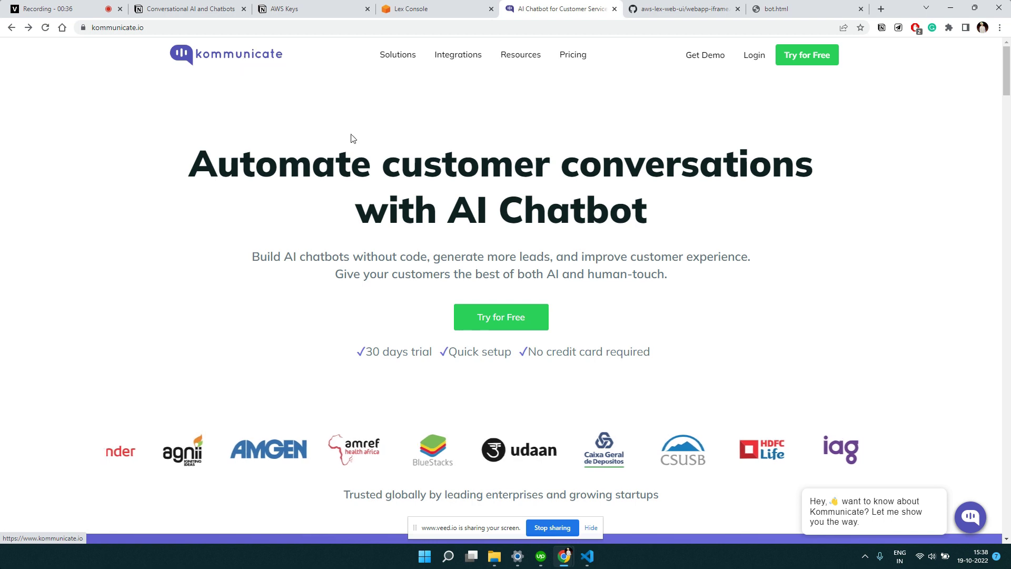
pyautogui.click(738, 4)
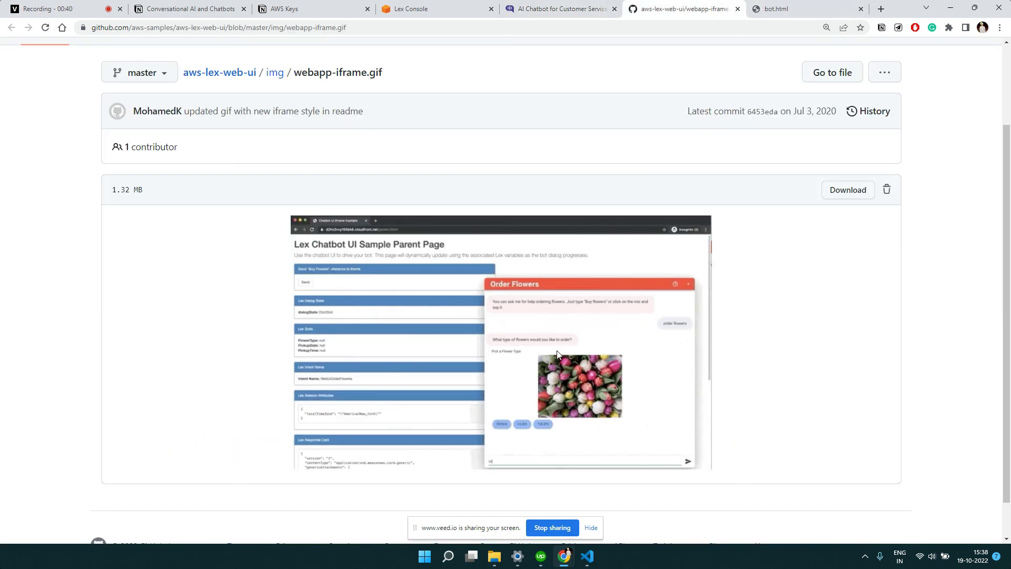
pyautogui.click(536, 5)
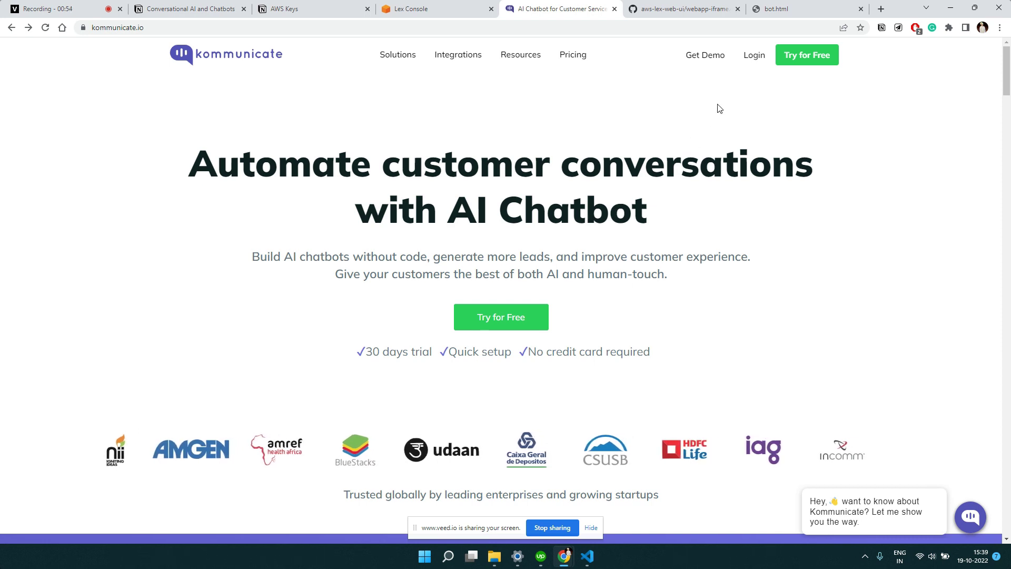
pyautogui.click(750, 56)
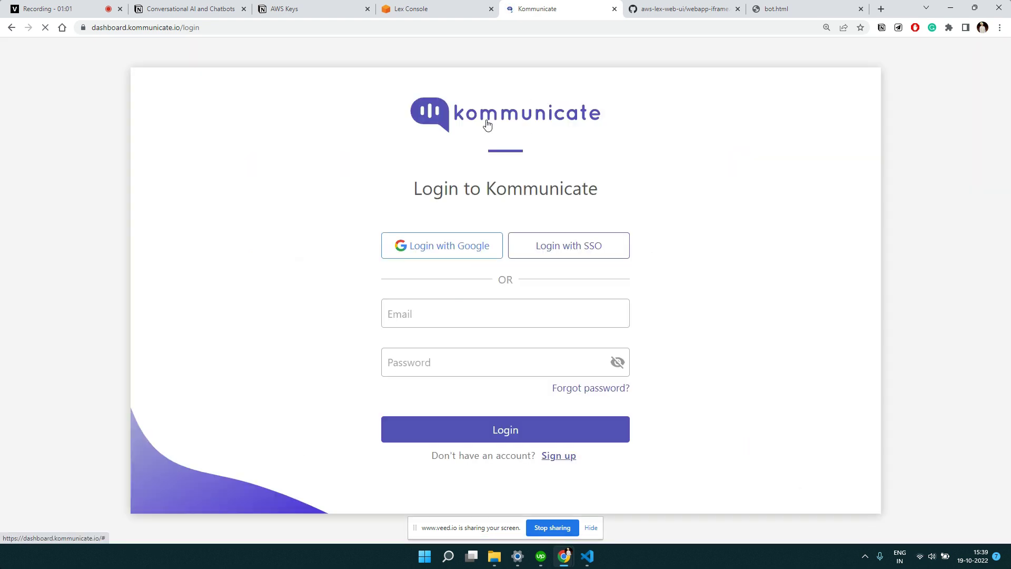
# - Log in to Kommunicate using Login with Google and the chosen Google account
pyautogui.click(454, 248)
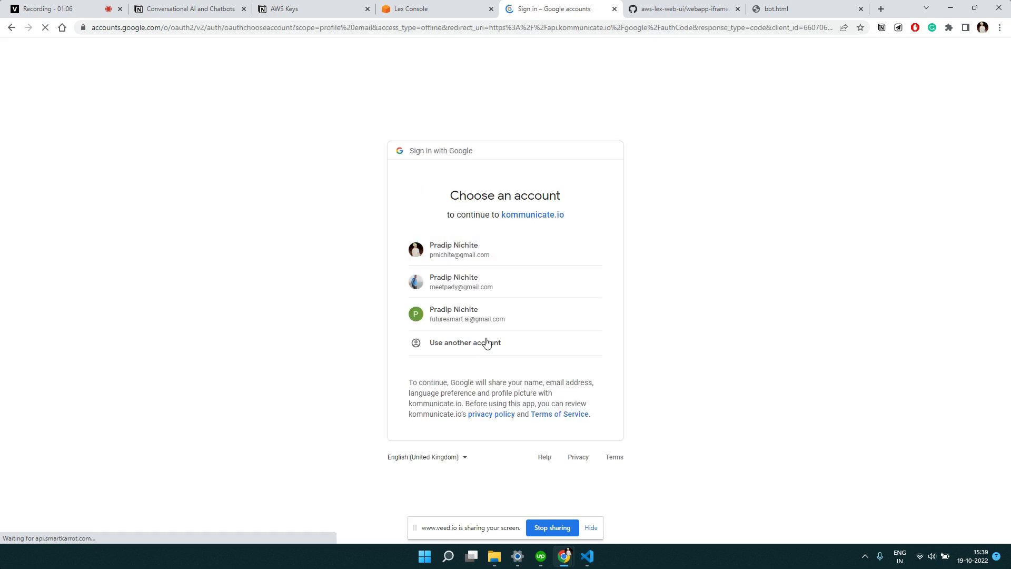
pyautogui.click(466, 319)
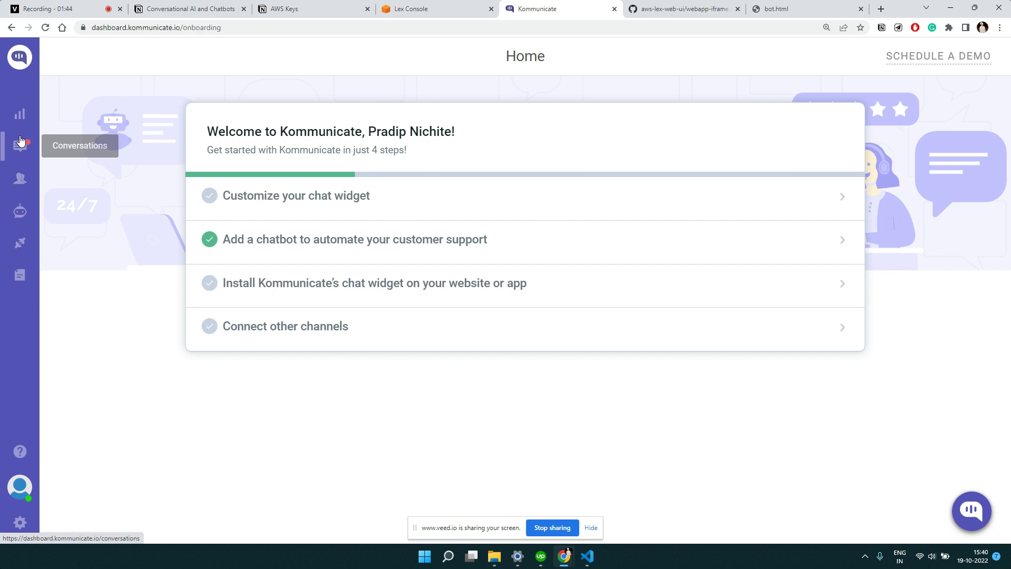
# - Check Manage Bots, then return to Bot Integrations showing Amazon Lex with 1 bot created
pyautogui.click(20, 213)
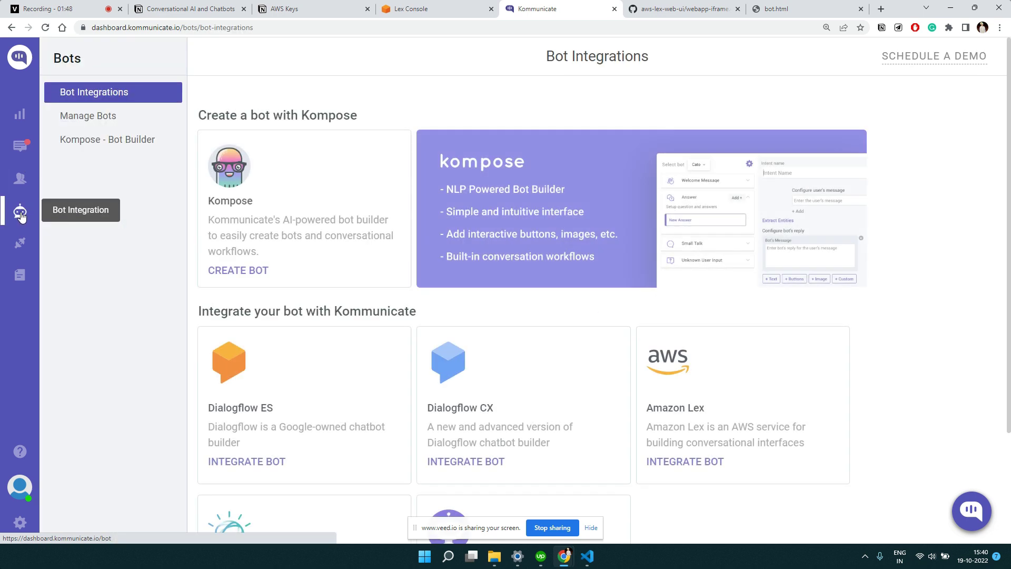
pyautogui.click(94, 120)
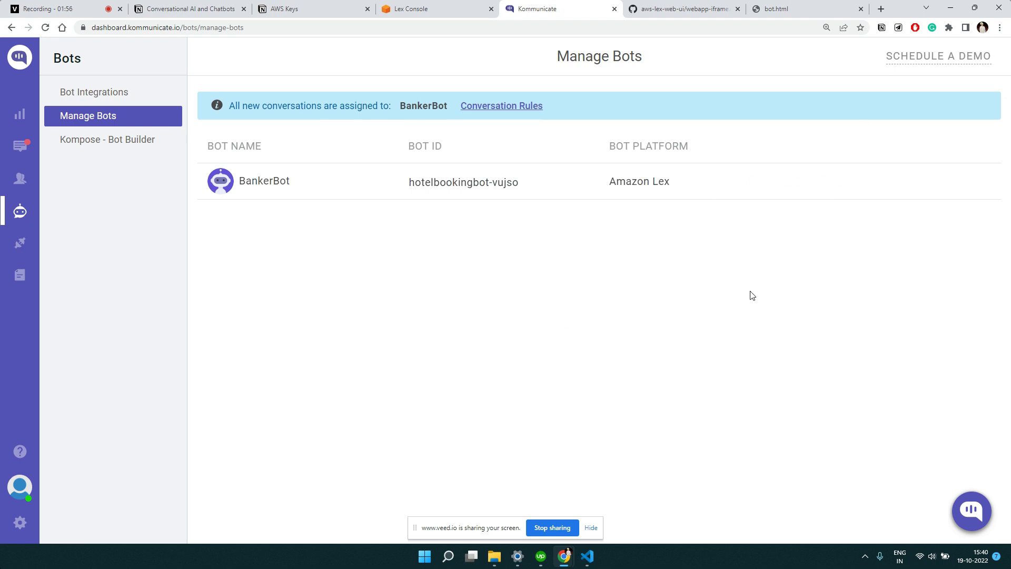
pyautogui.click(112, 94)
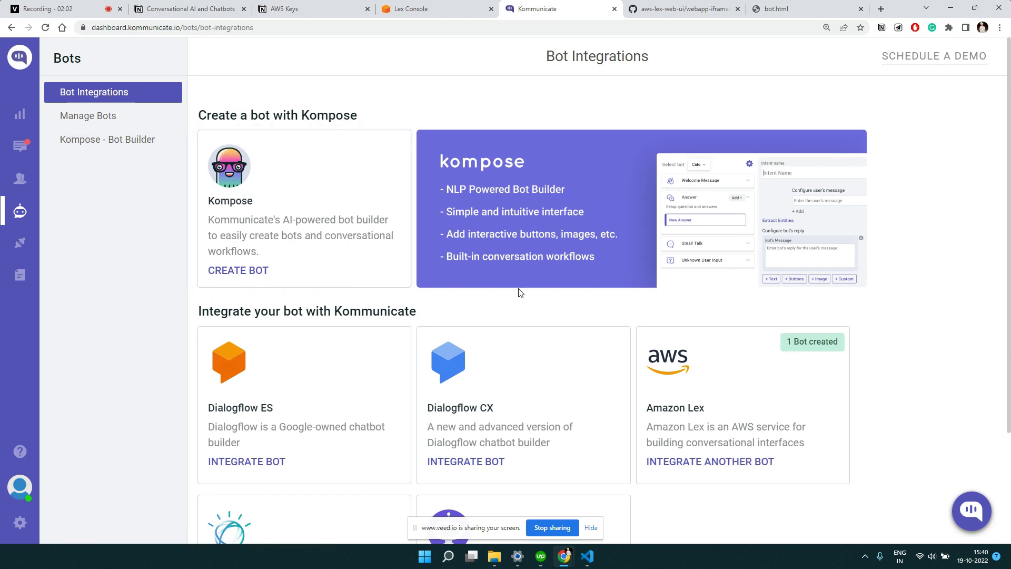
pyautogui.scroll(-1, 517, 291)
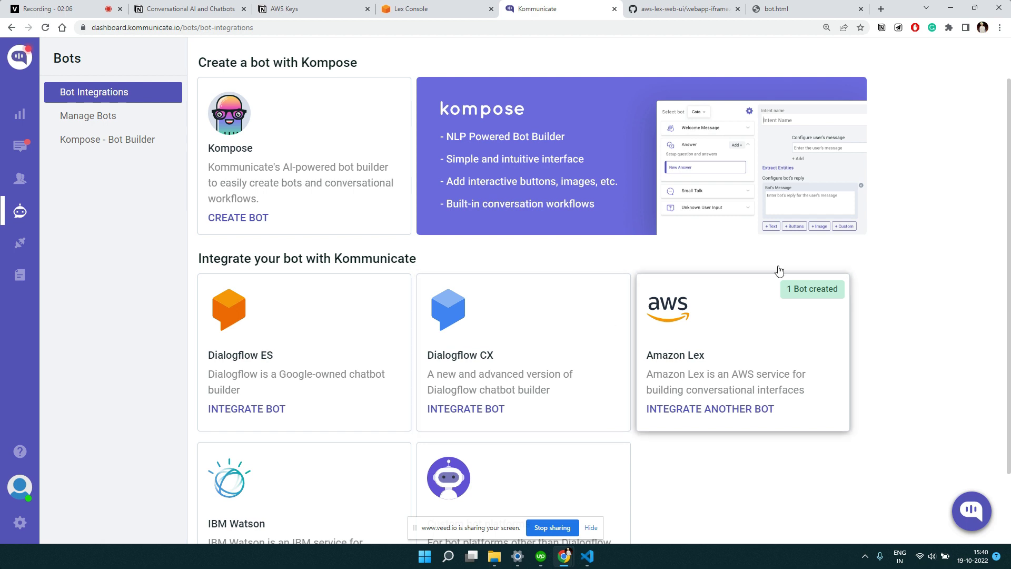
pyautogui.scroll(-1, 525, 331)
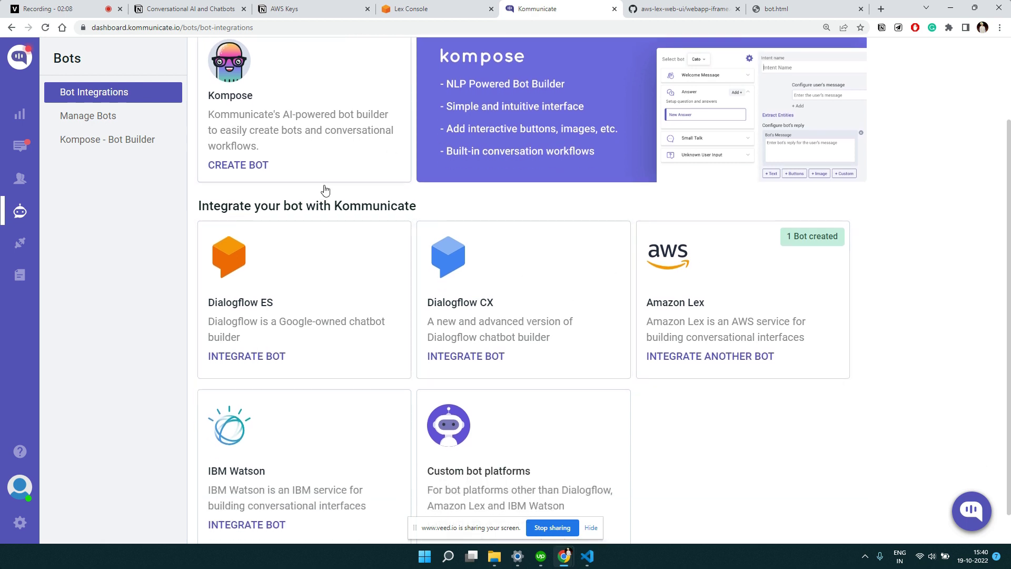
pyautogui.scroll(2, 389, 349)
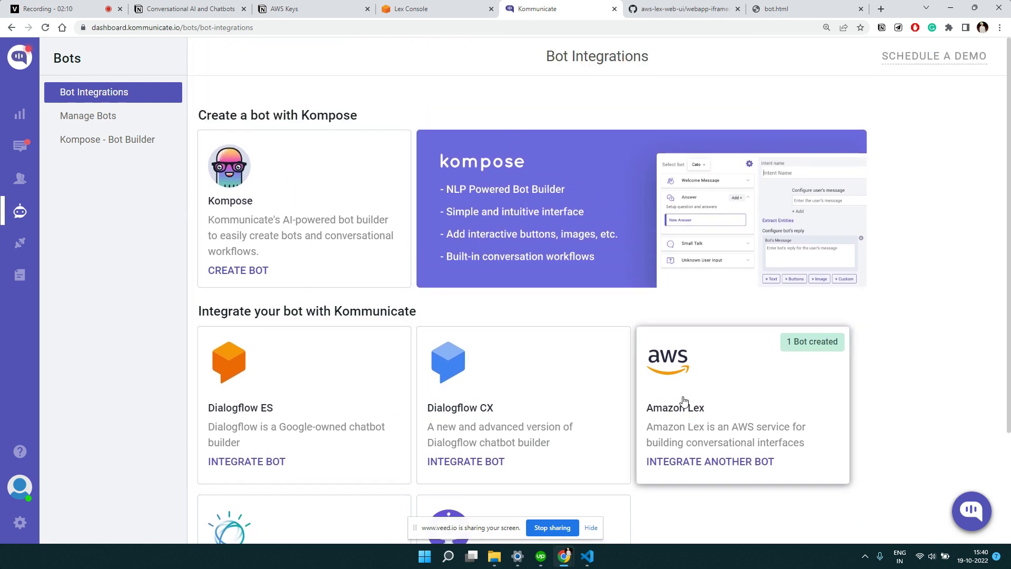
# - Open the Amazon Lex integration form, select LexV2, and focus the Secret access key field
pyautogui.click(715, 381)
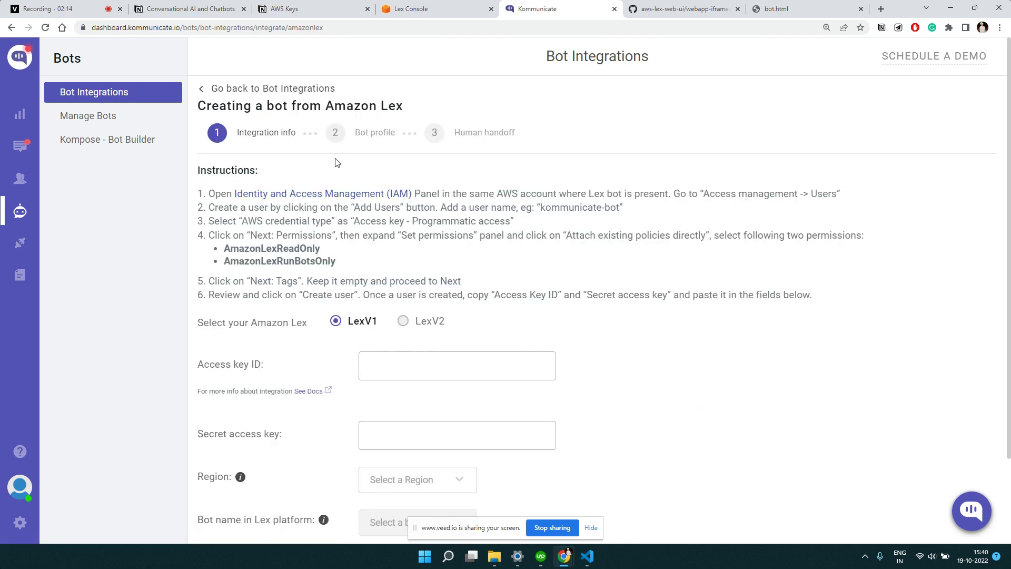
pyautogui.scroll(-1, 293, 263)
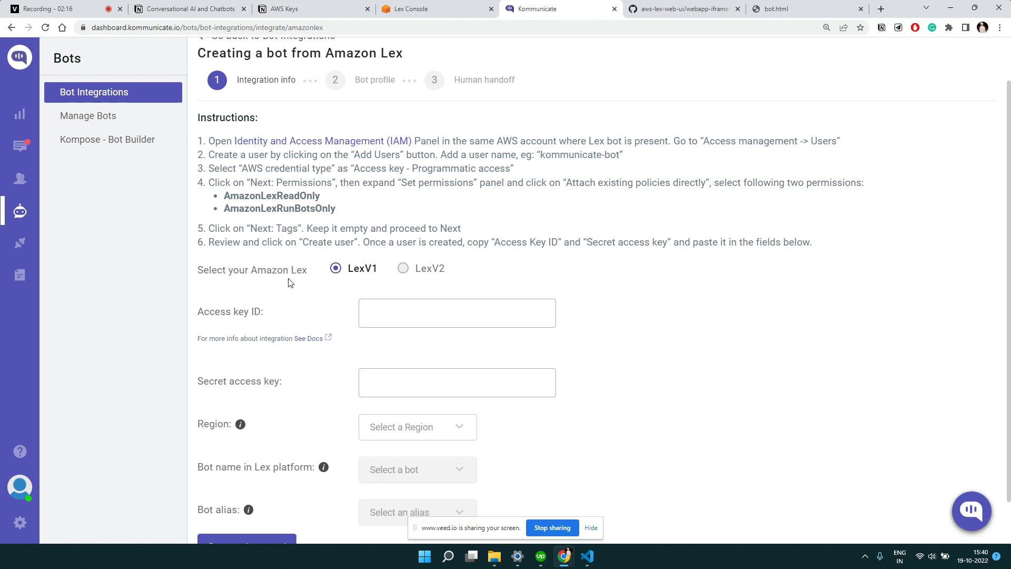
pyautogui.click(403, 269)
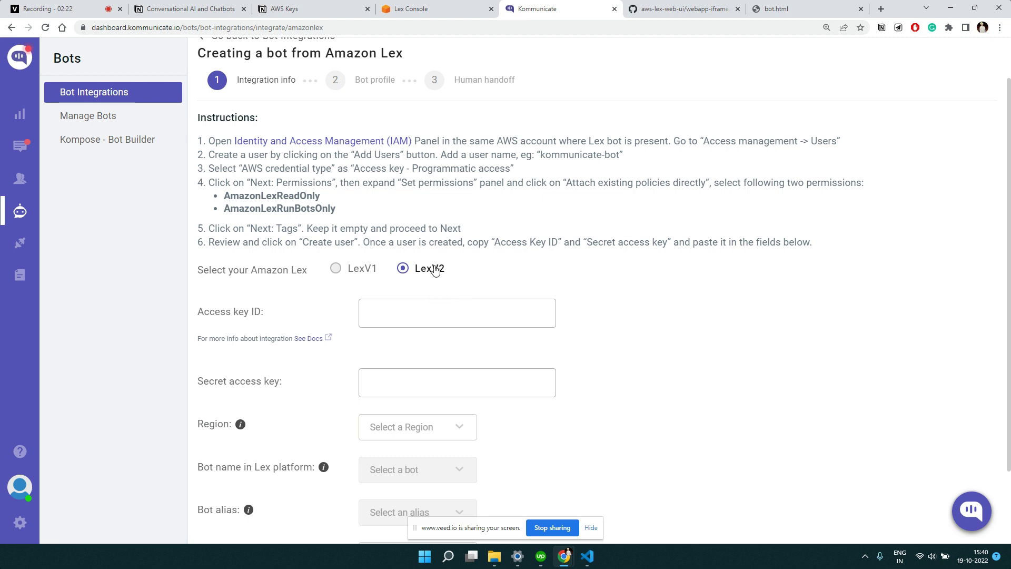
pyautogui.scroll(-1, 427, 305)
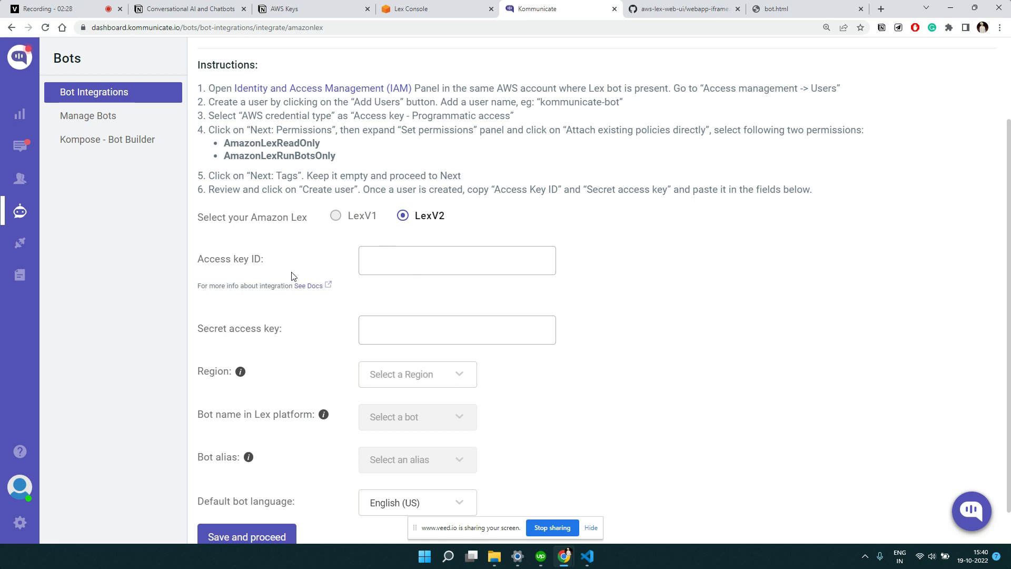
pyautogui.moveTo(199, 263); pyautogui.dragTo(269, 268)
pyautogui.moveTo(196, 324); pyautogui.dragTo(287, 340)
pyautogui.click(287, 340)
# - Copy the access key ID from the Notion AWS Keys page into the Access key ID field
pyautogui.click(416, 9)
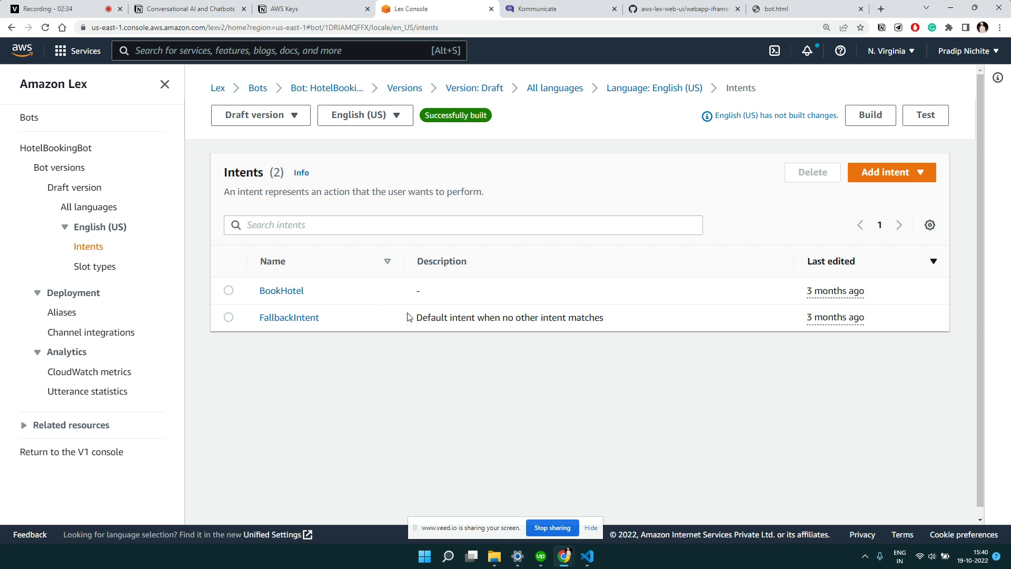
pyautogui.click(295, 9)
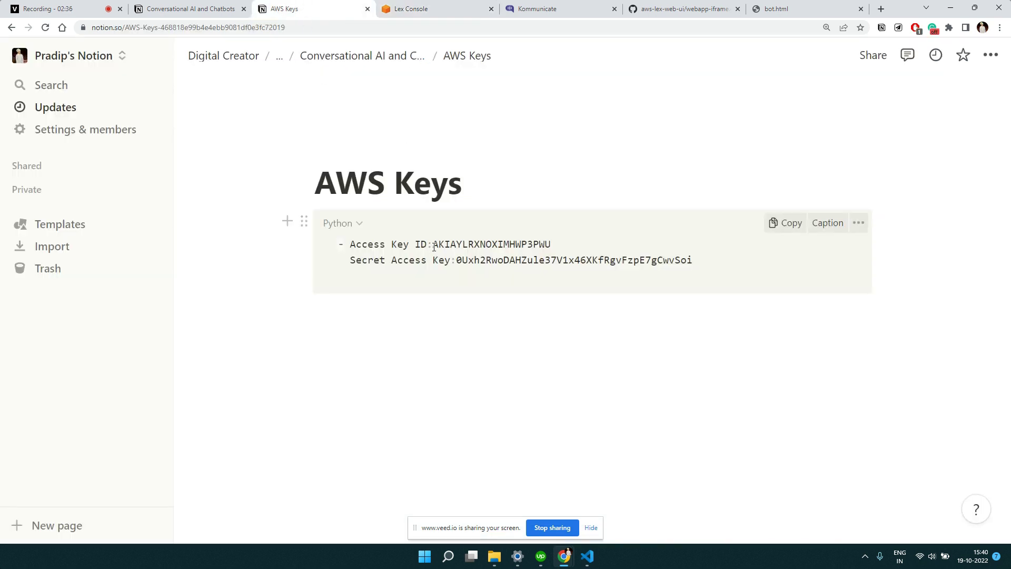
pyautogui.moveTo(434, 244); pyautogui.dragTo(574, 242)
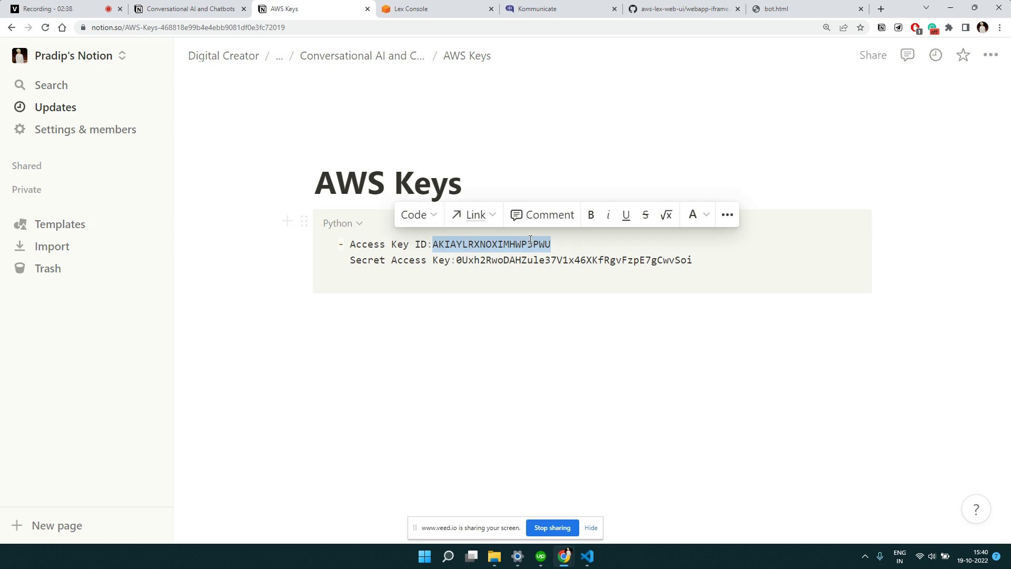
pyautogui.click(429, 4)
pyautogui.click(537, 9)
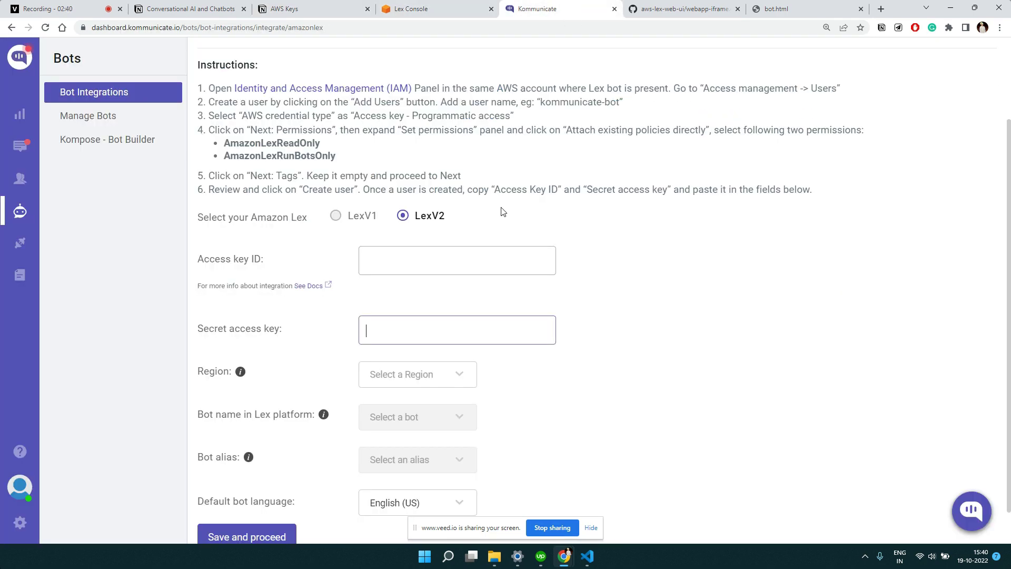
pyautogui.click(427, 256)
pyautogui.hotkey('ctrl', 'v')
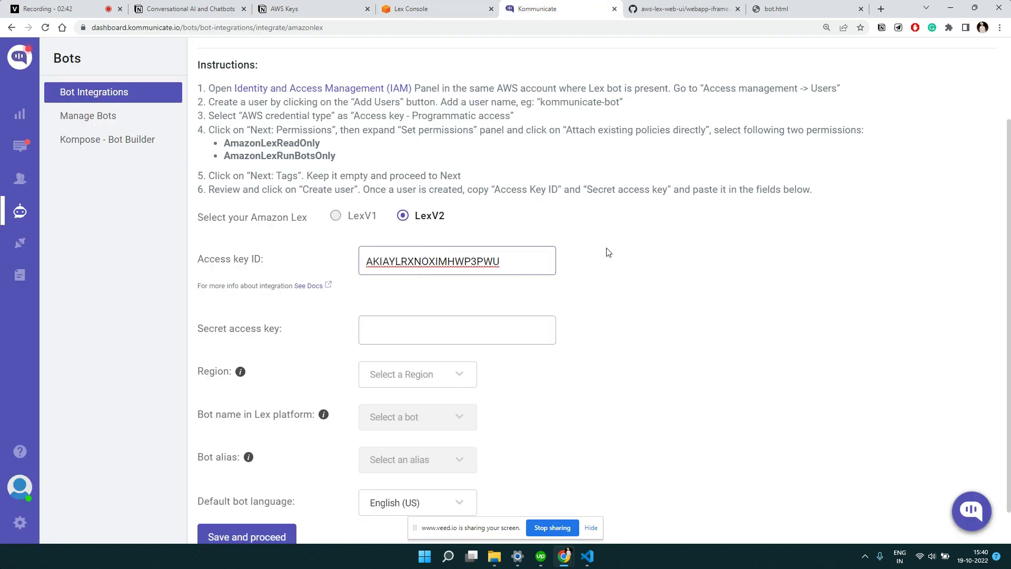
# - Copy the secret access key from Notion into the Secret access key field
pyautogui.click(323, 5)
pyautogui.moveTo(457, 260); pyautogui.dragTo(691, 262)
pyautogui.hotkey('ctrl', 'c')
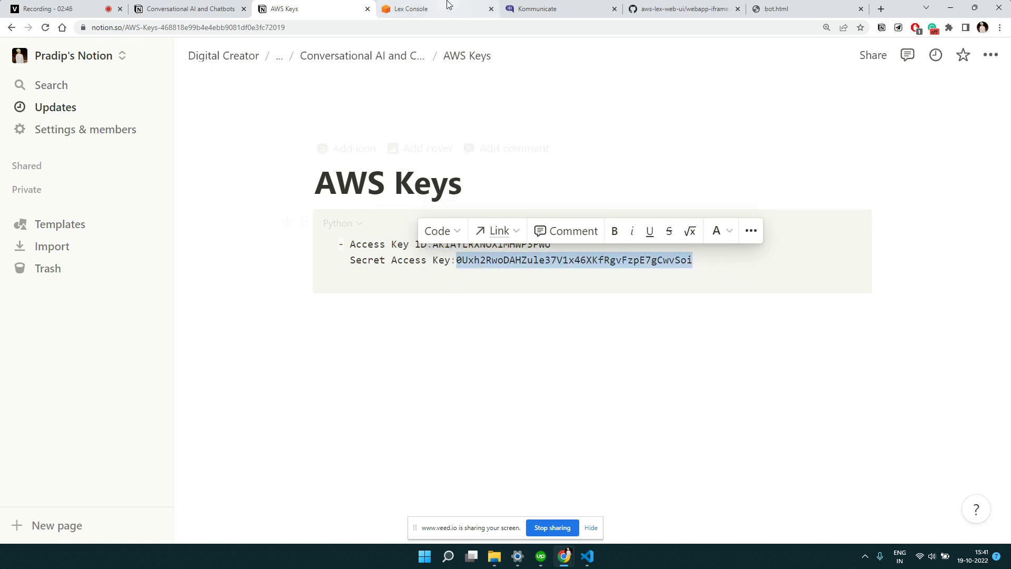
pyautogui.click(575, 5)
pyautogui.click(382, 329)
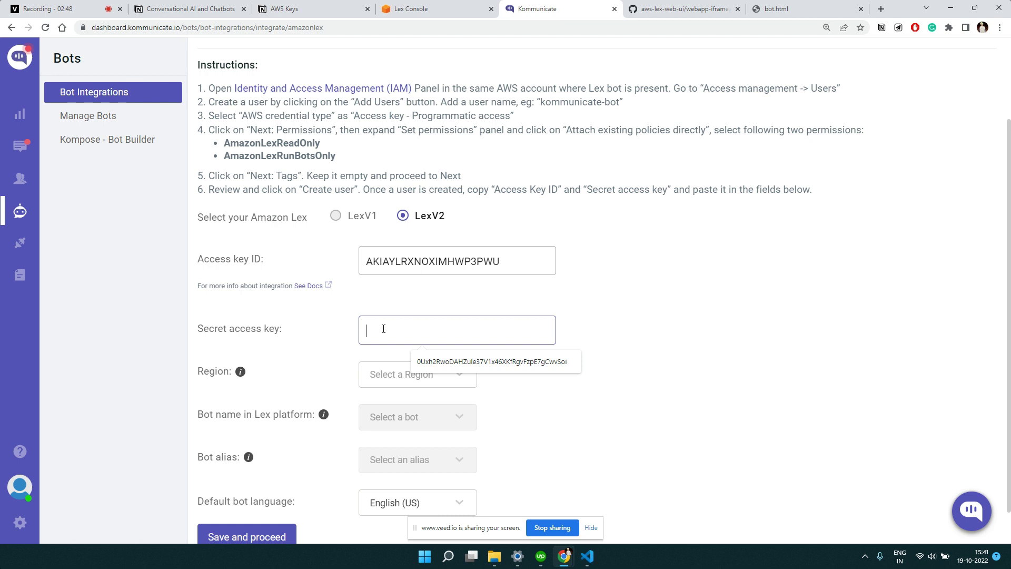
pyautogui.hotkey('ctrl', 'v')
pyautogui.click(620, 331)
# - Set the region to US East (N. Virginia), confirming it matches the Lex console region
pyautogui.scroll(-1, 623, 311)
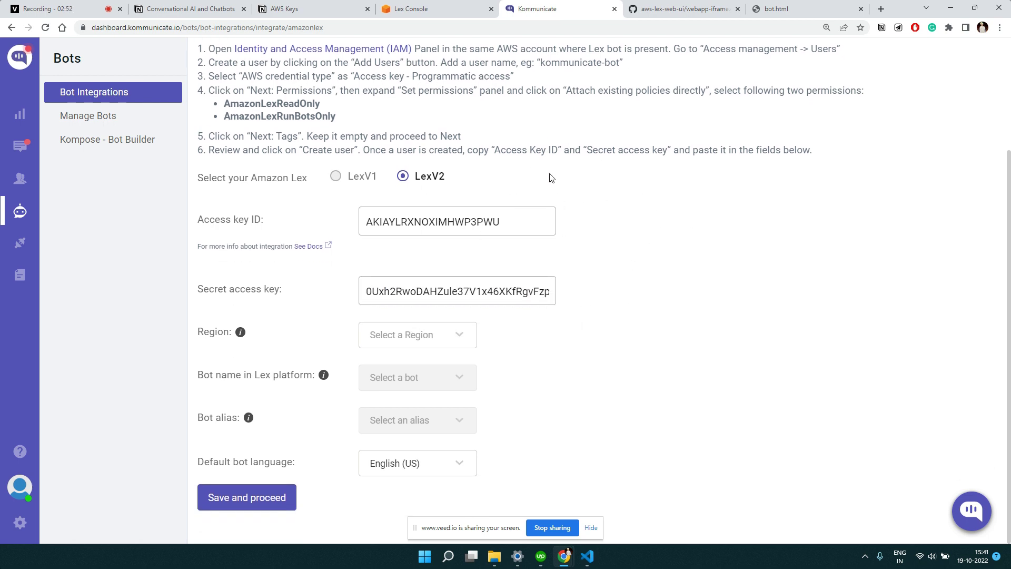
pyautogui.click(428, 341)
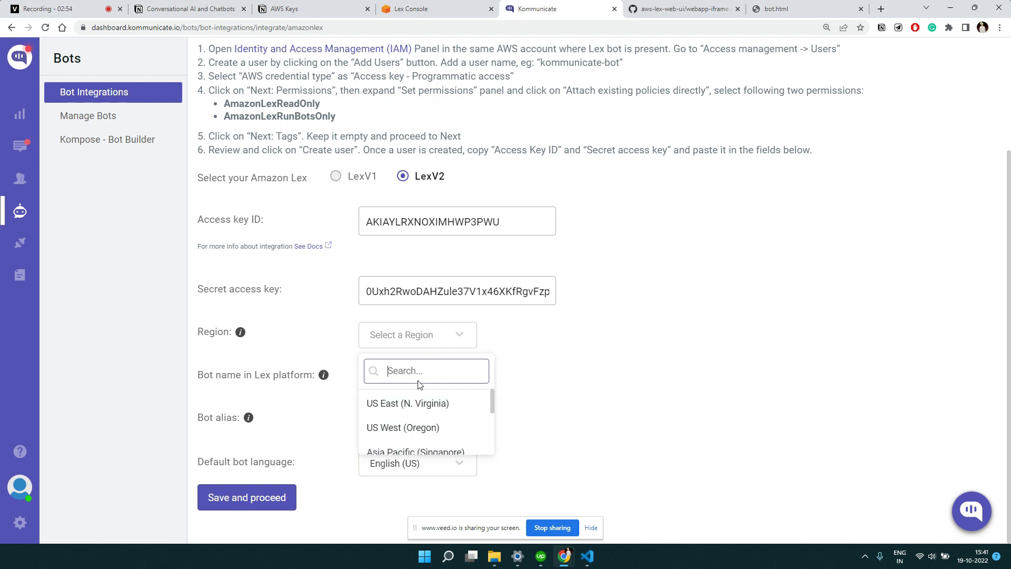
pyautogui.click(416, 403)
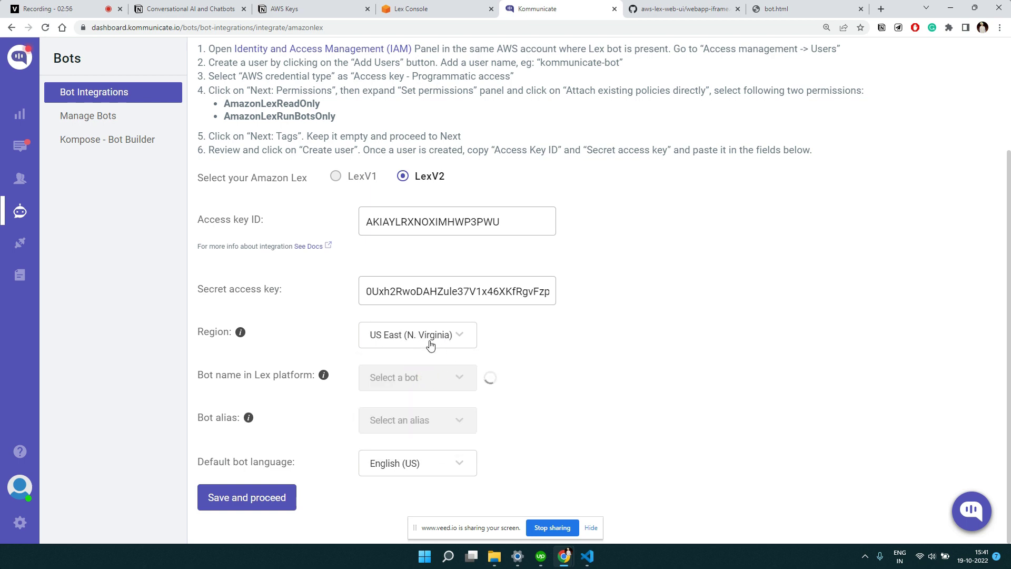
pyautogui.click(408, 9)
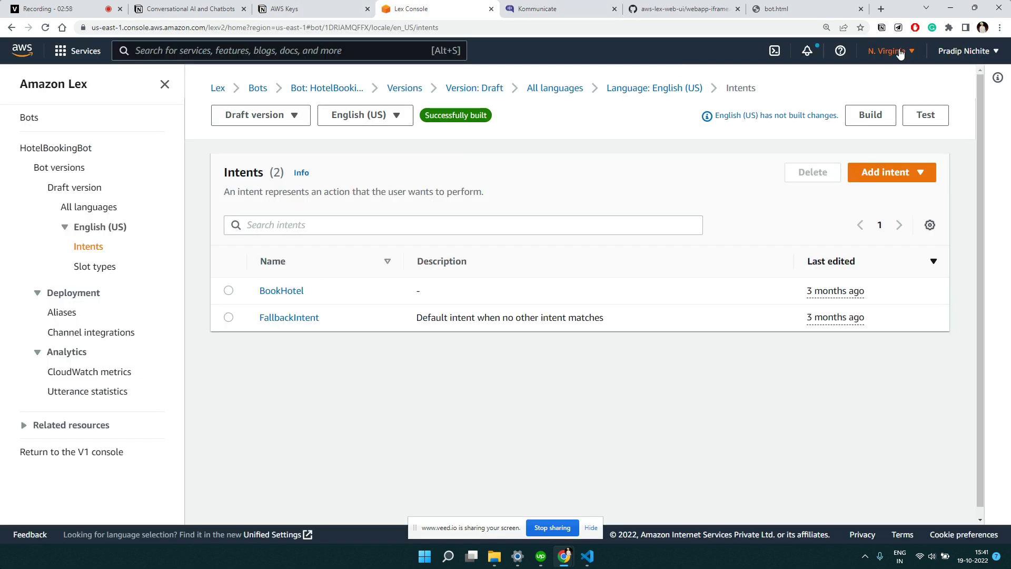
pyautogui.click(889, 52)
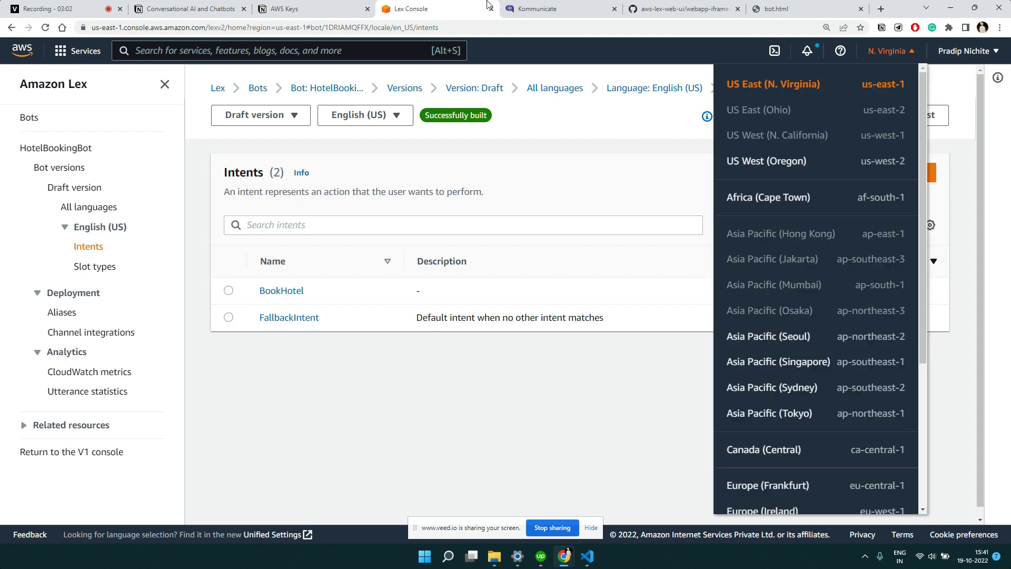
pyautogui.click(537, 7)
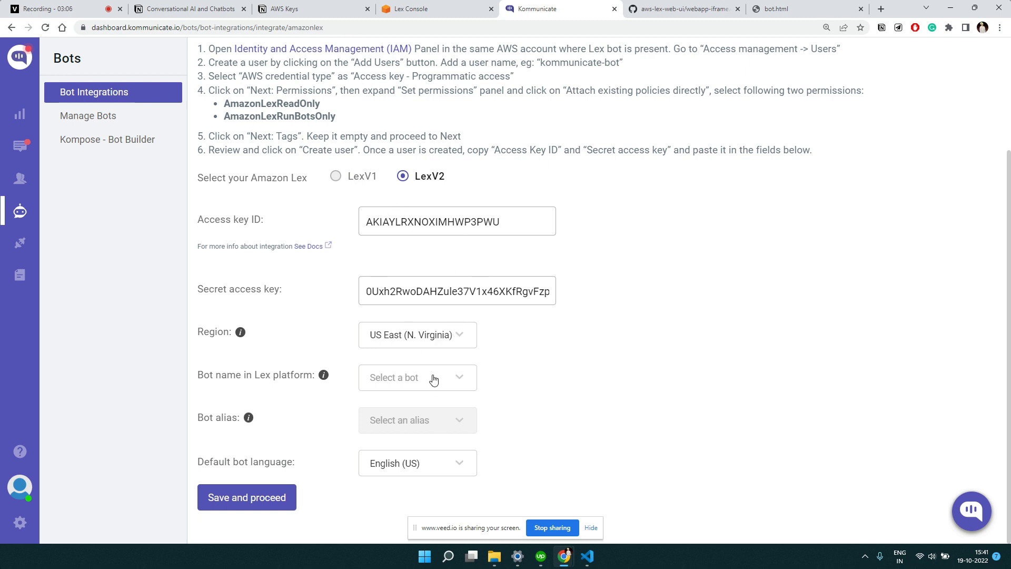
# - Choose HotelBookingBot with alias TestBotAlias and save the Lex connection
pyautogui.click(433, 378)
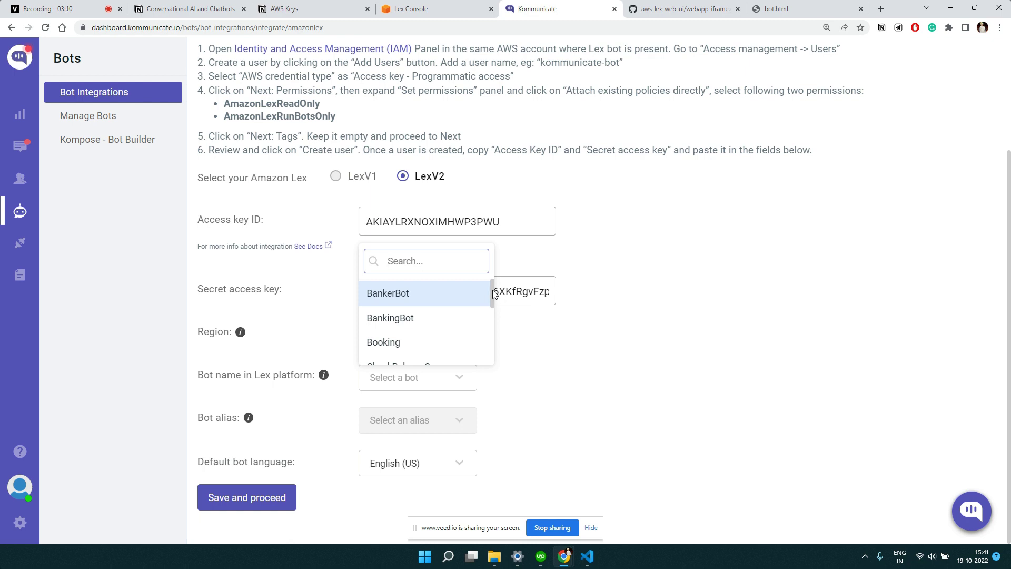
pyautogui.scroll(-4, 493, 294)
pyautogui.scroll(4, 493, 298)
pyautogui.scroll(-1, 492, 307)
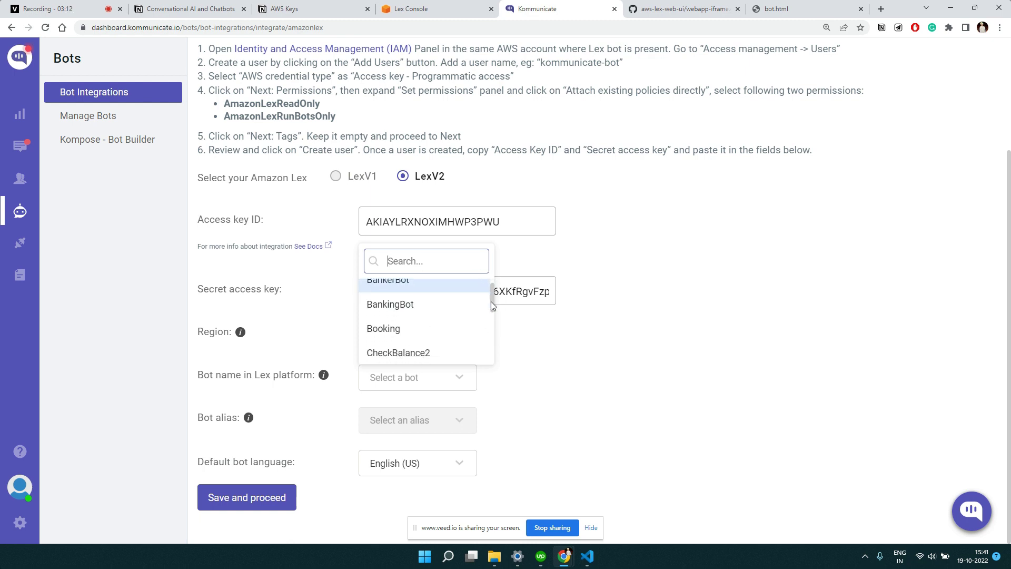
pyautogui.scroll(-2, 493, 306)
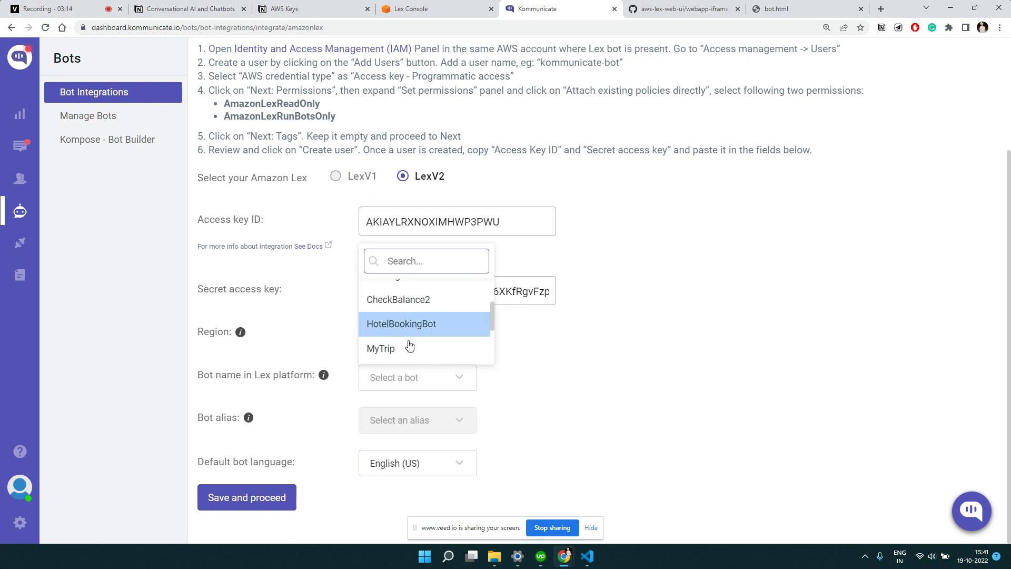
pyautogui.click(416, 327)
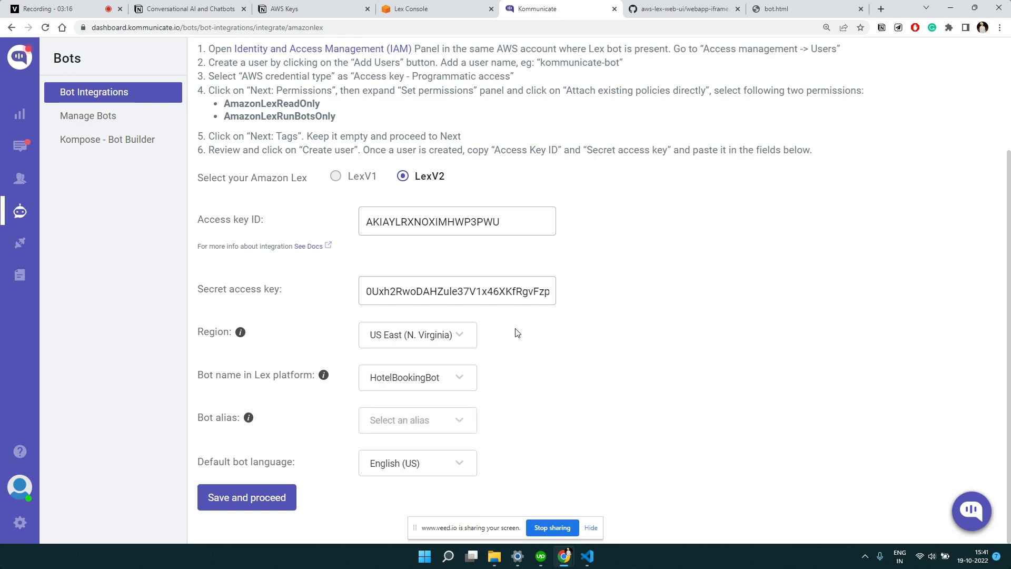
pyautogui.click(444, 427)
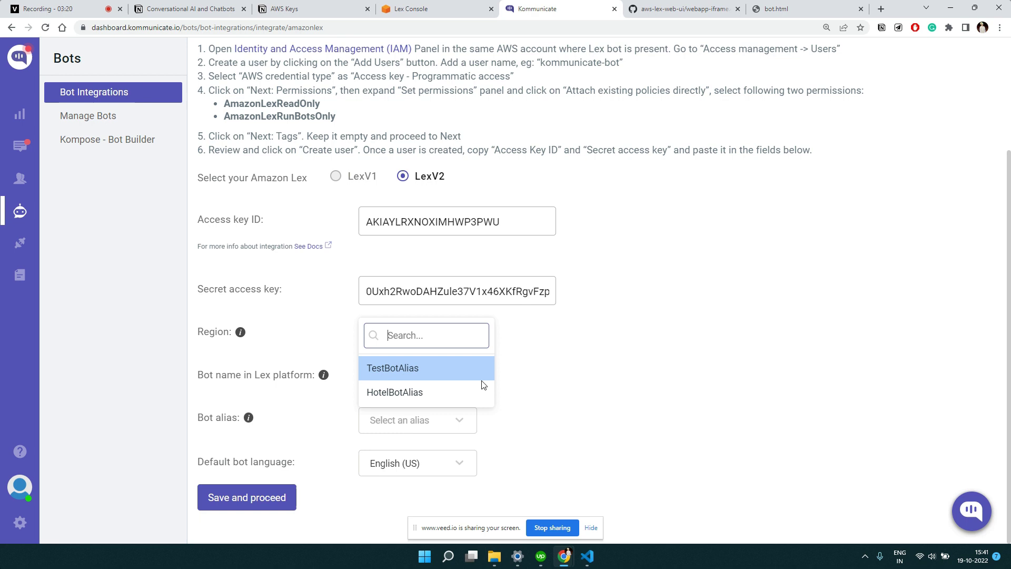
pyautogui.click(412, 369)
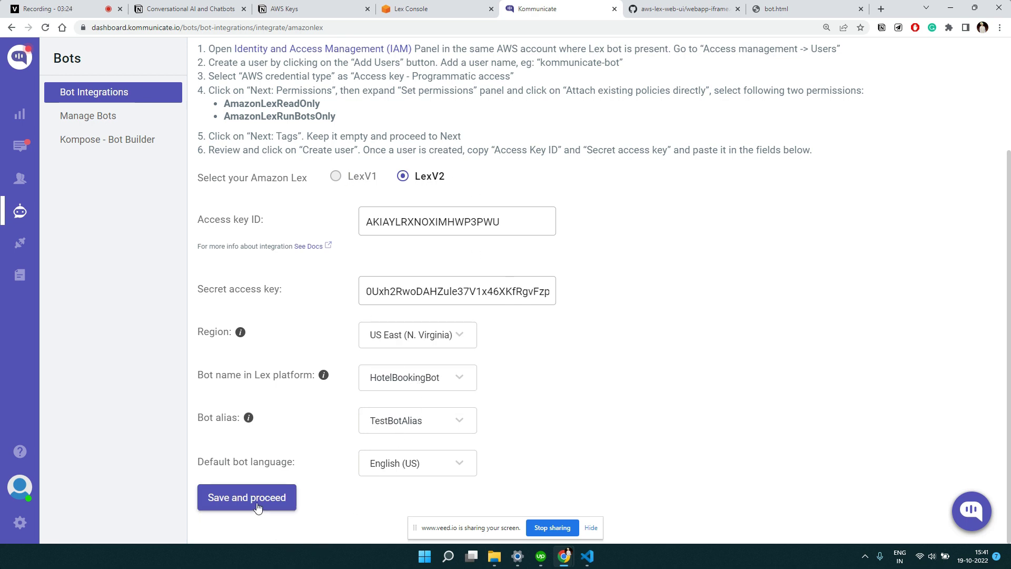
pyautogui.click(257, 505)
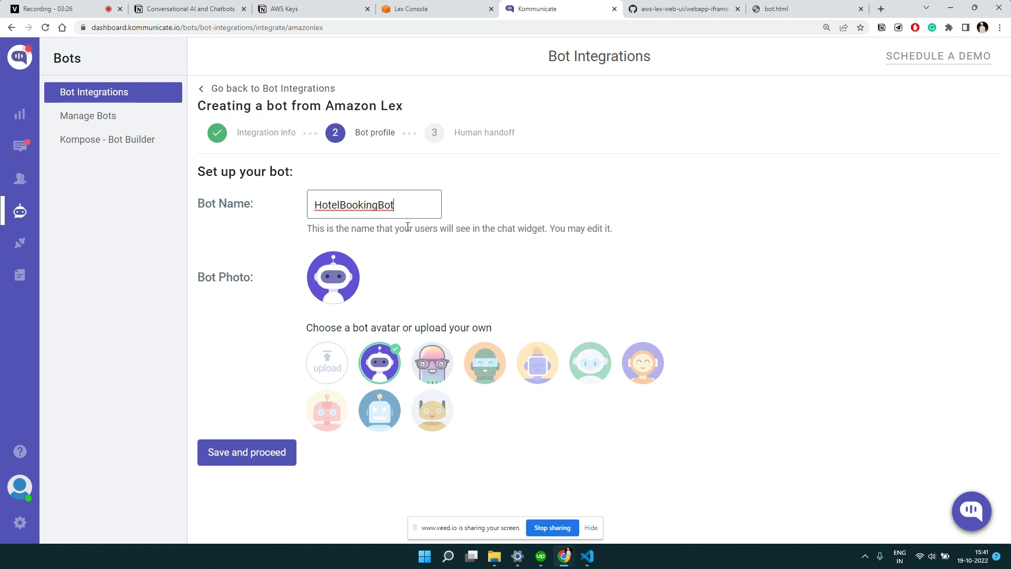
# - Shorten the bot name from HotelBookingBot to HotelBot
pyautogui.moveTo(403, 207); pyautogui.dragTo(304, 209)
pyautogui.click(359, 208)
pyautogui.keyDown('shift'); pyautogui.click(407, 210); pyautogui.keyUp('shift')
pyautogui.press('BackSpace')
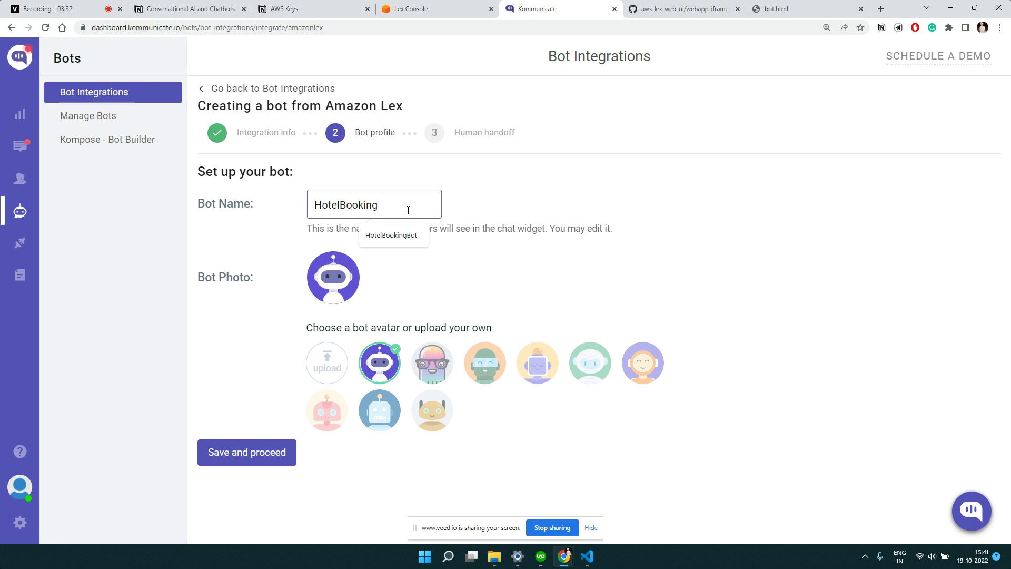
pyautogui.press('BackSpace')
pyautogui.press('BackSpace')
pyautogui.press('BackSpace')
pyautogui.press('BackSpace')
pyautogui.press('BackSpace')
pyautogui.press('BackSpace')
pyautogui.write('ot')
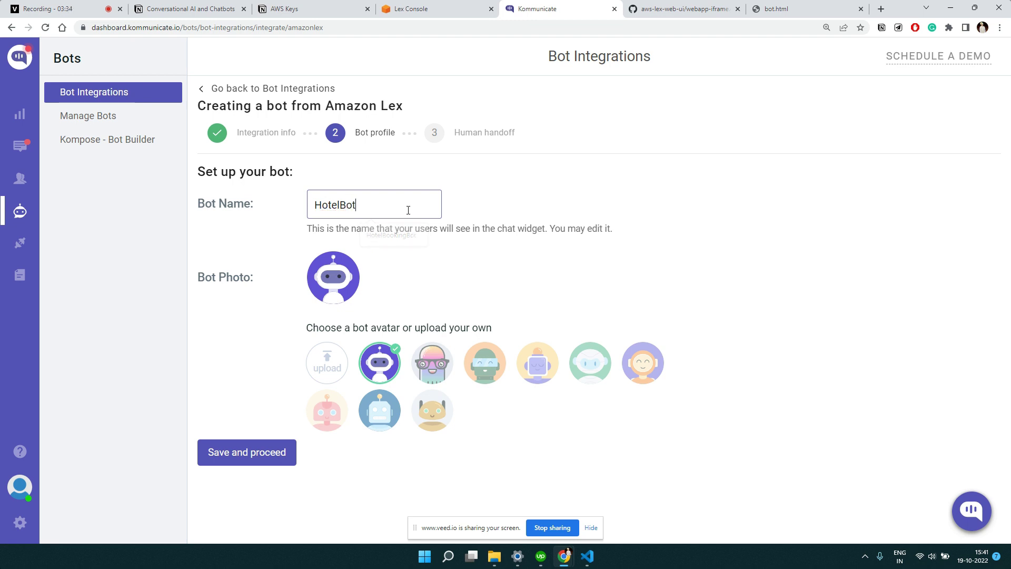
pyautogui.click(537, 232)
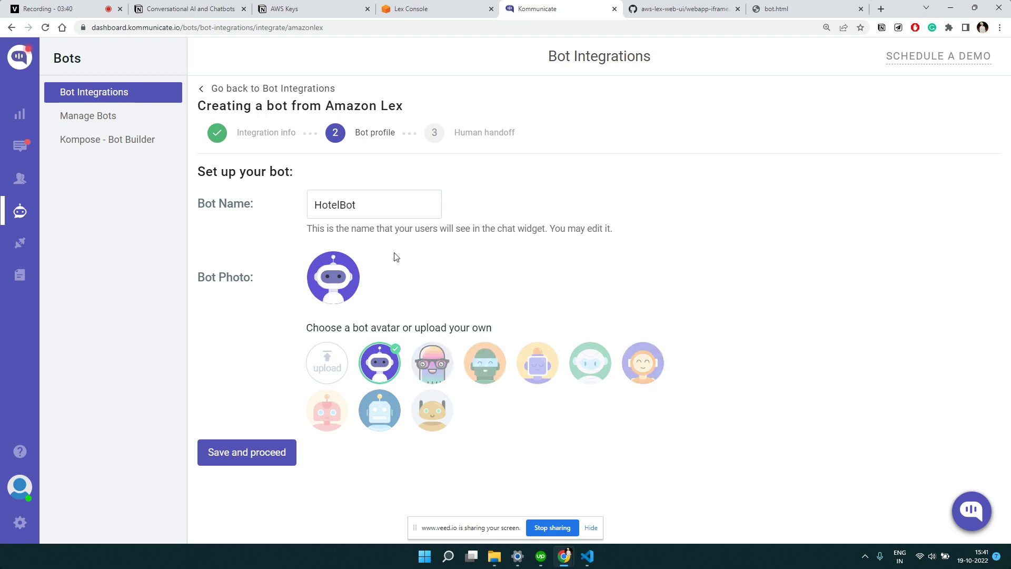
# - Save the HotelBot profile and finish setup with 'Disable this feature' kept for human handoff
pyautogui.click(271, 453)
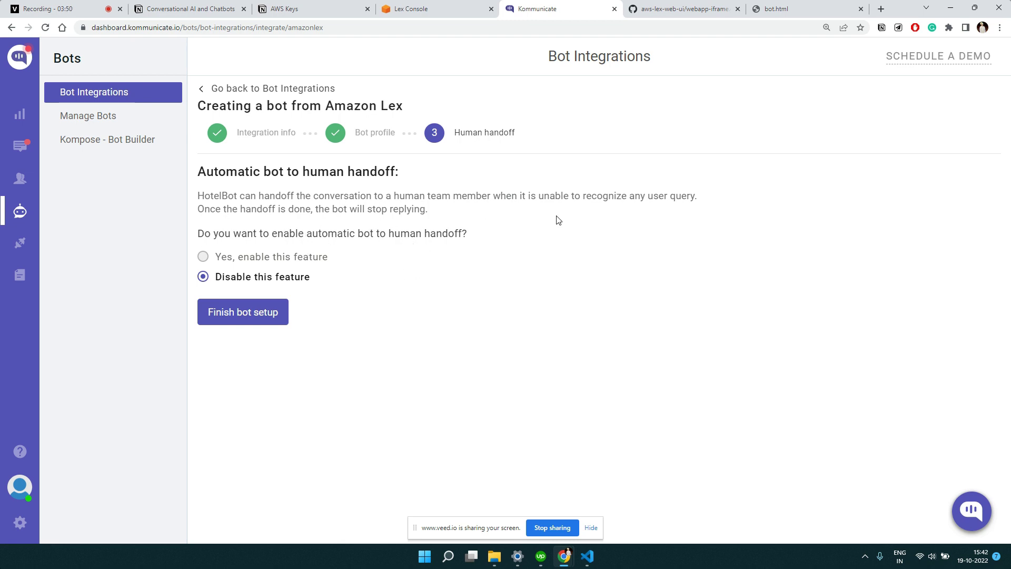
pyautogui.click(257, 319)
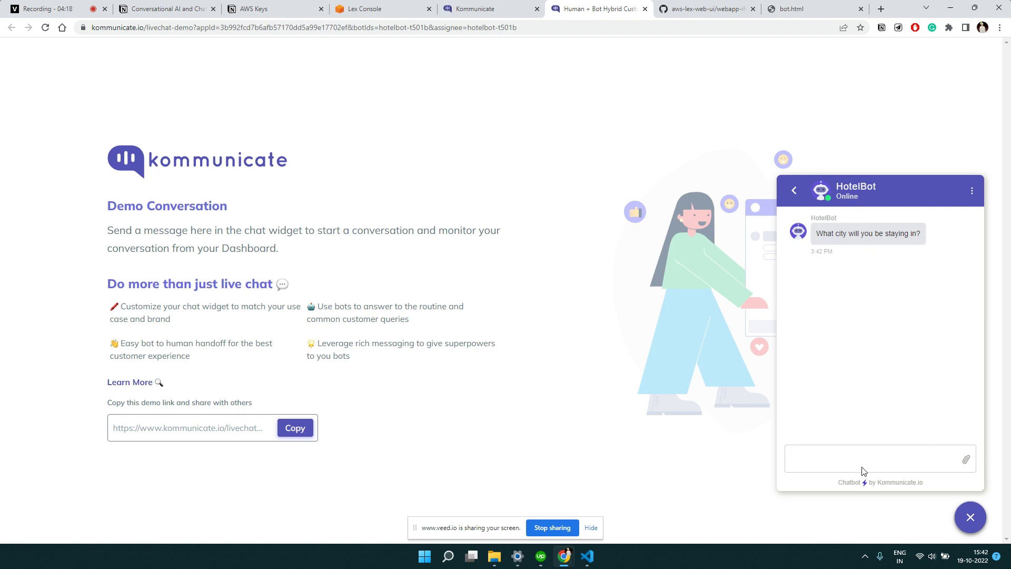
# - Answer HotelBot with city Mumbai, check-in 25-10-2022, and 3 nights
pyautogui.write('Mumbai')
pyautogui.press('Return')
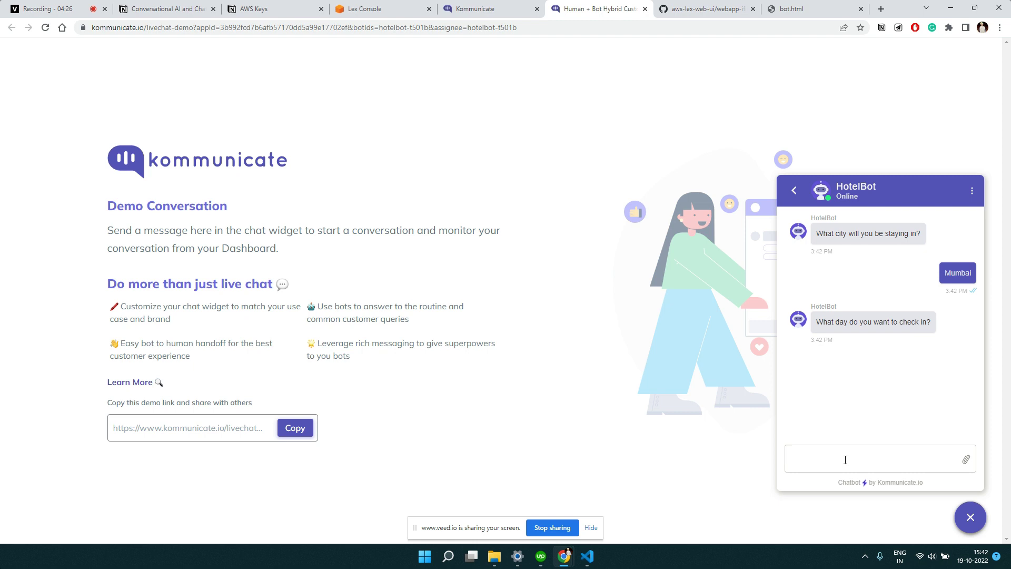
pyautogui.write('25-10-2022')
pyautogui.press('Return')
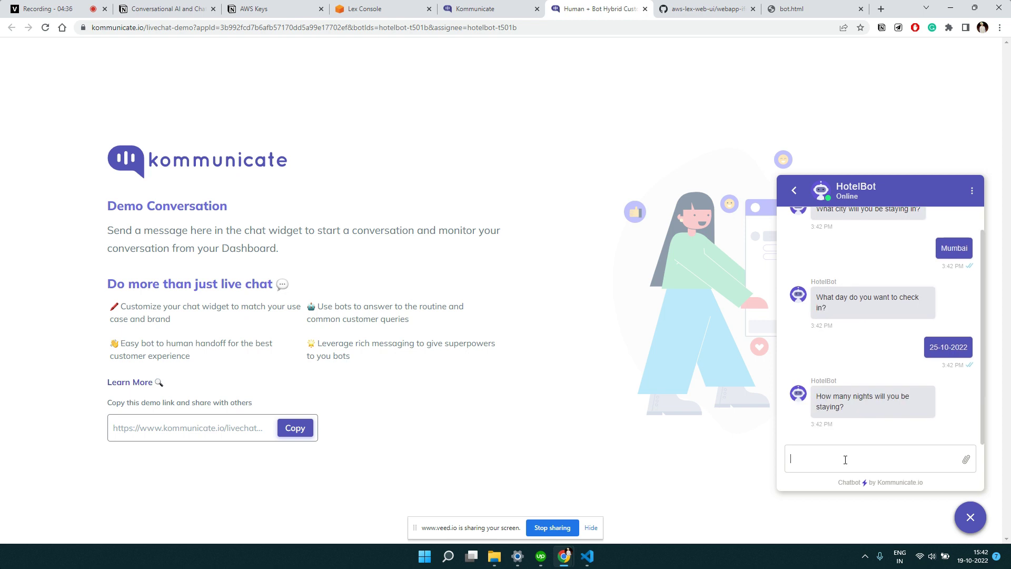
pyautogui.write('3')
pyautogui.press('Return')
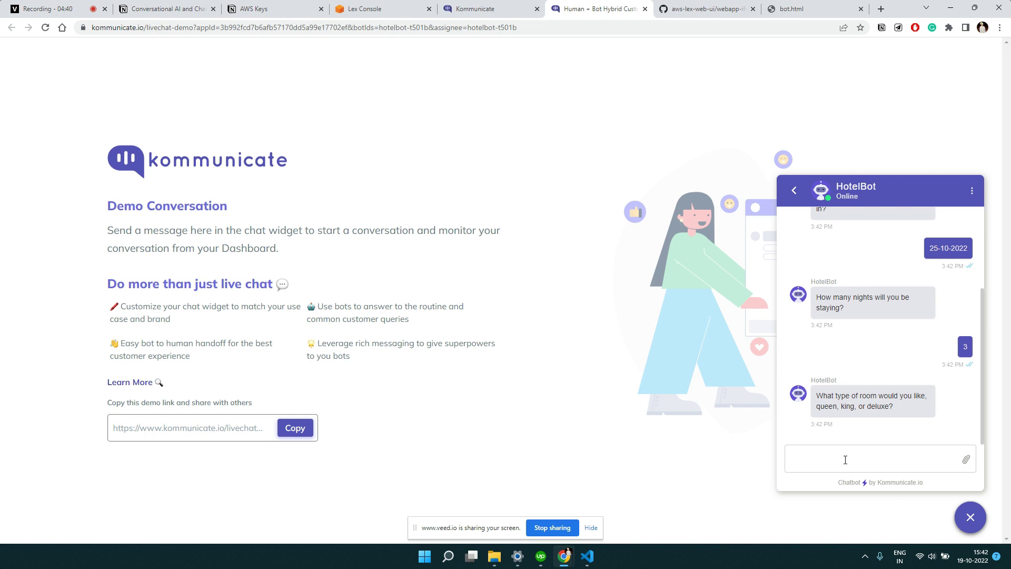
# - Choose a king room, confirm the booking with yes, and return to the Kommunicate dashboard
pyautogui.write('king')
pyautogui.press('Return')
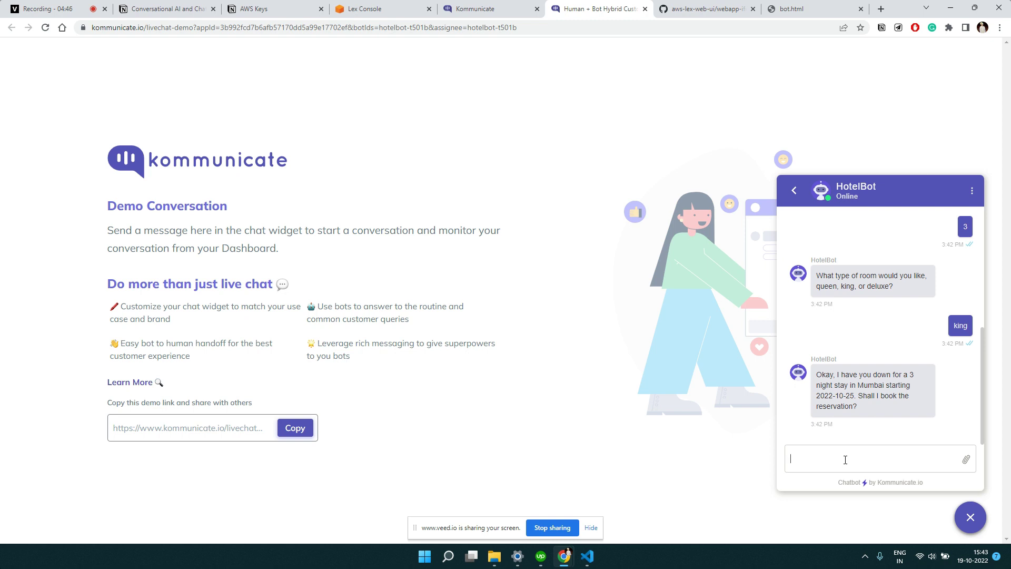
pyautogui.write('yes')
pyautogui.press('Return')
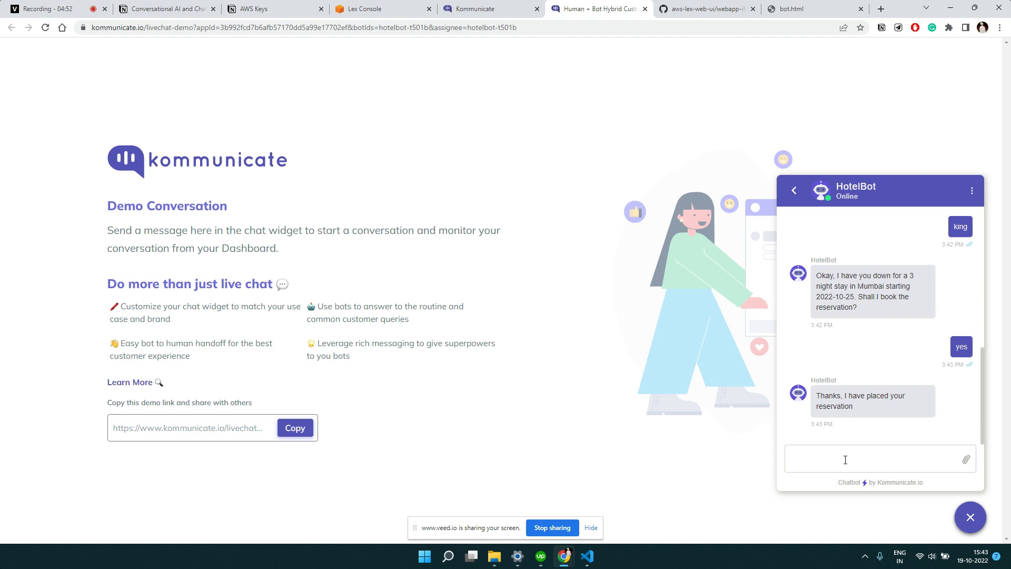
pyautogui.scroll(8, 888, 337)
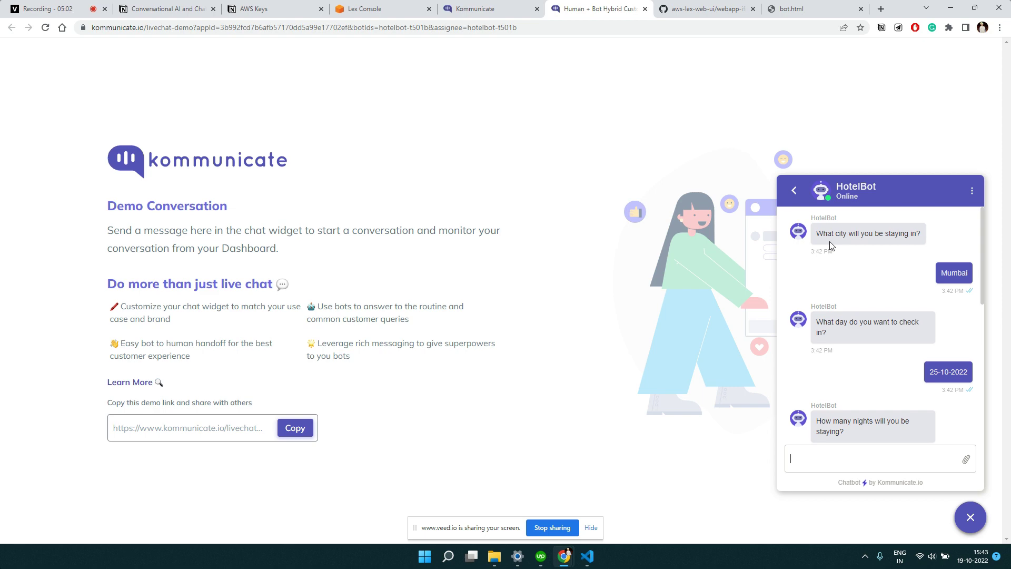
pyautogui.click(460, 5)
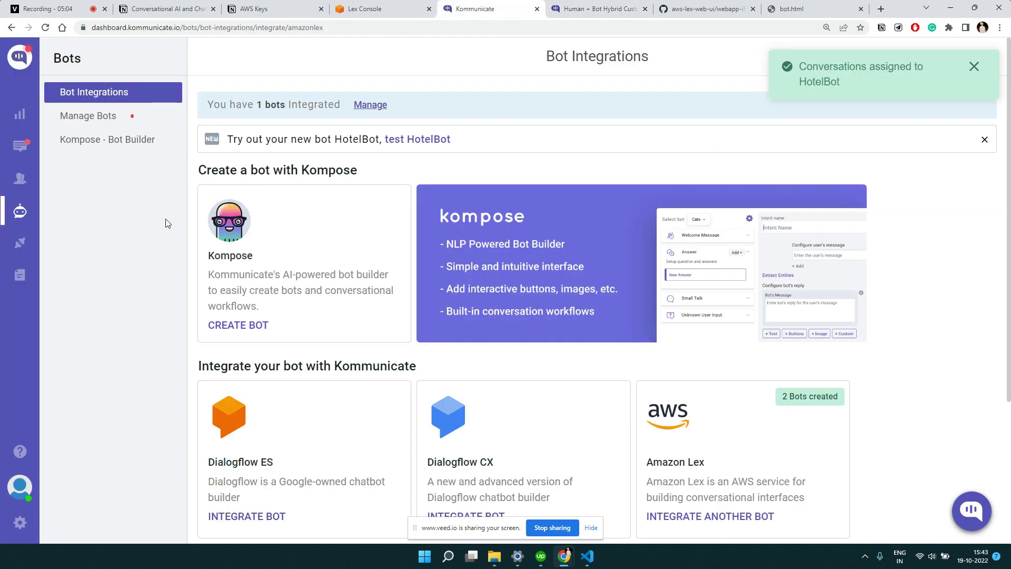
# - Open the newest HotelBot test conversation under All and scroll through it to the placed reservation
pyautogui.click(21, 150)
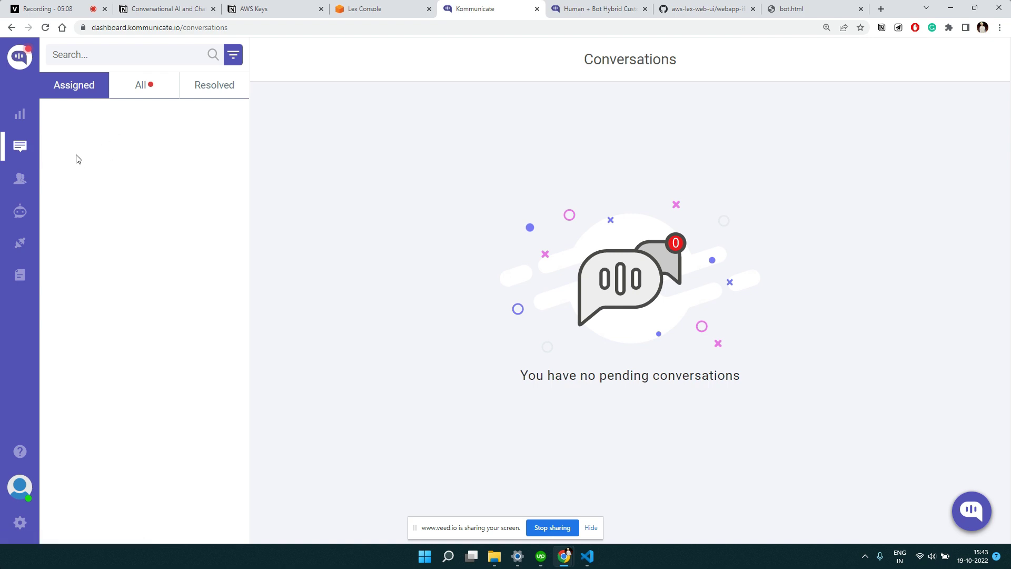
pyautogui.click(142, 87)
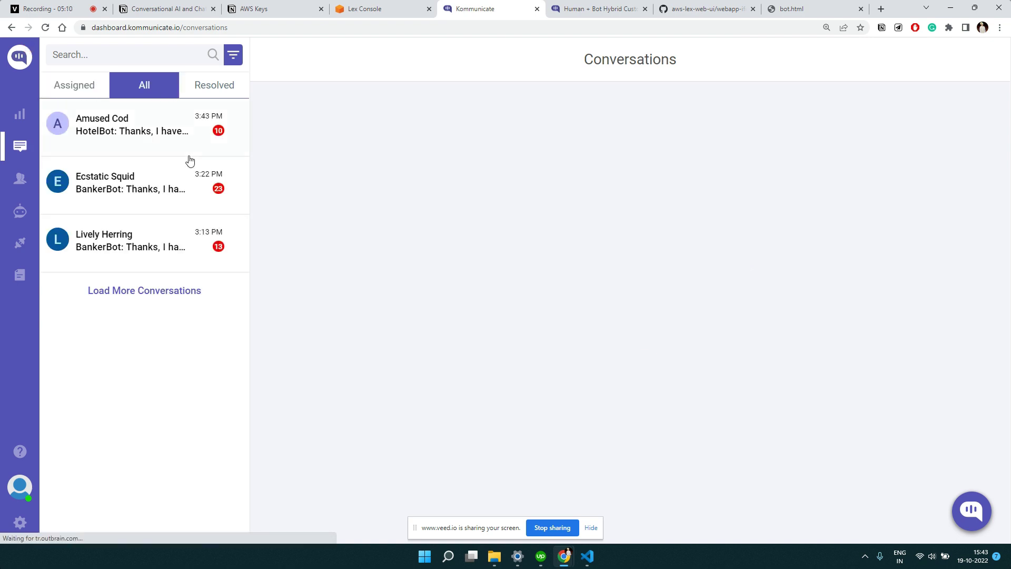
pyautogui.click(132, 141)
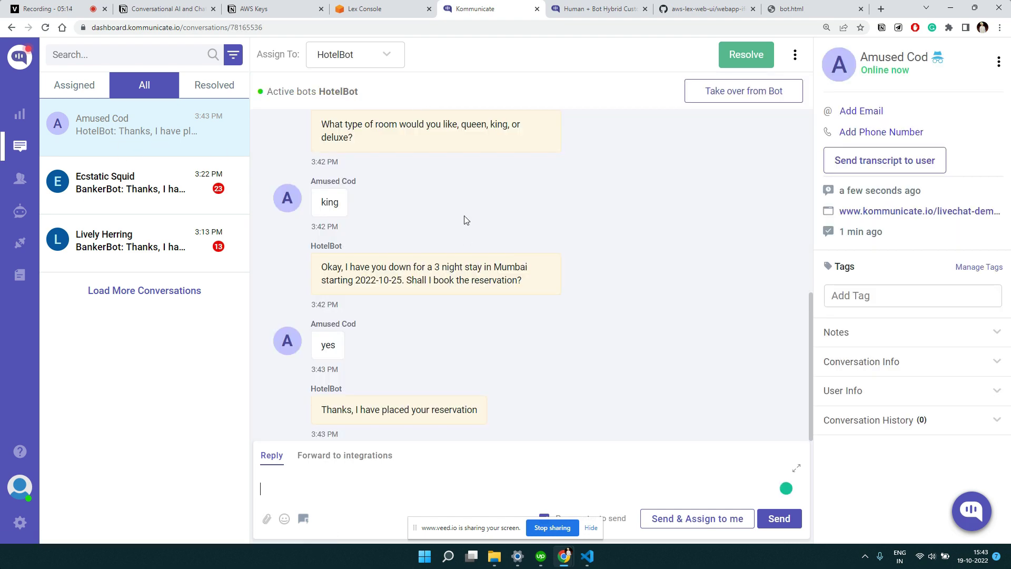
pyautogui.scroll(8, 523, 244)
pyautogui.scroll(-8, 526, 237)
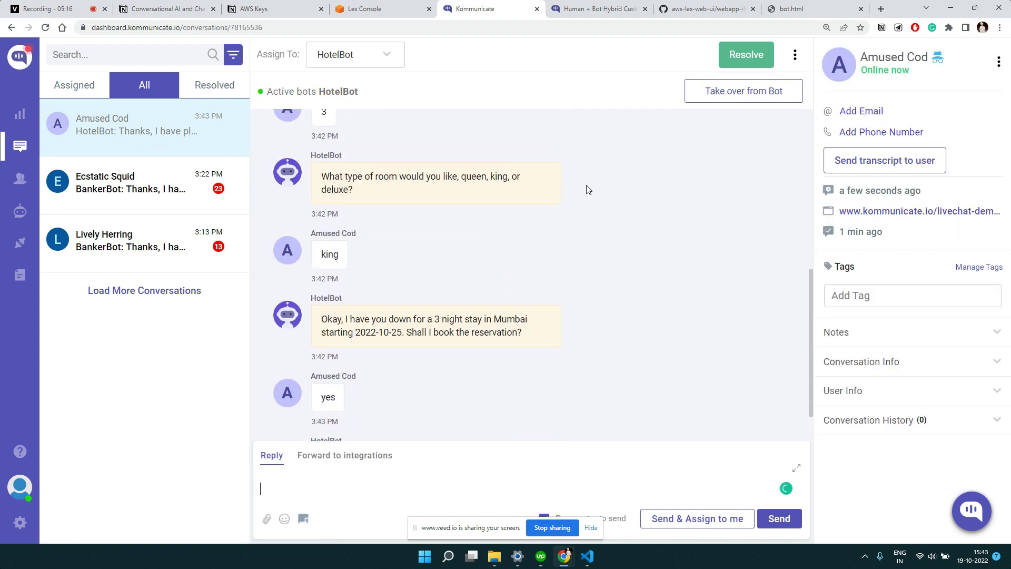
pyautogui.scroll(8, 573, 295)
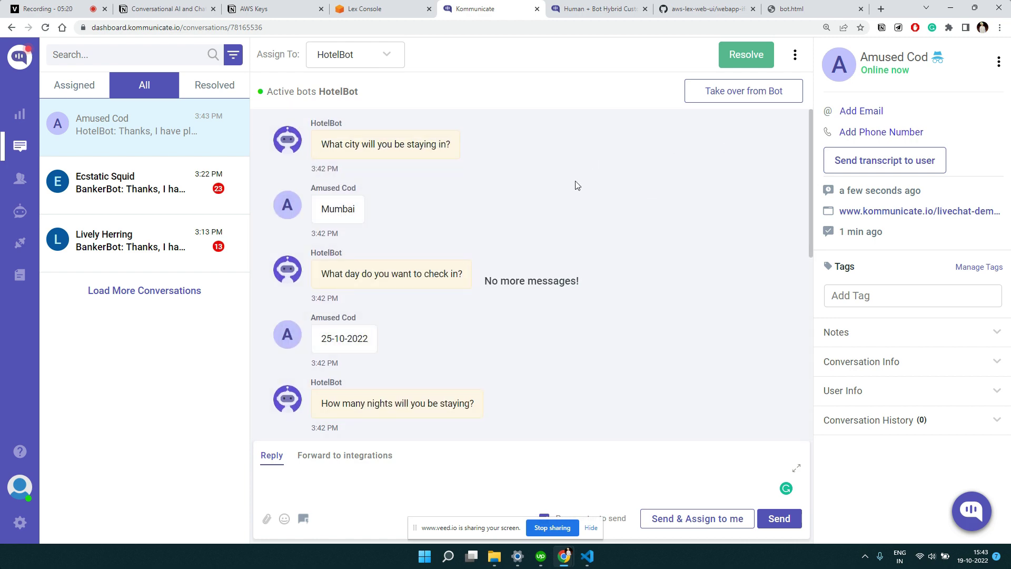
pyautogui.scroll(-8, 566, 190)
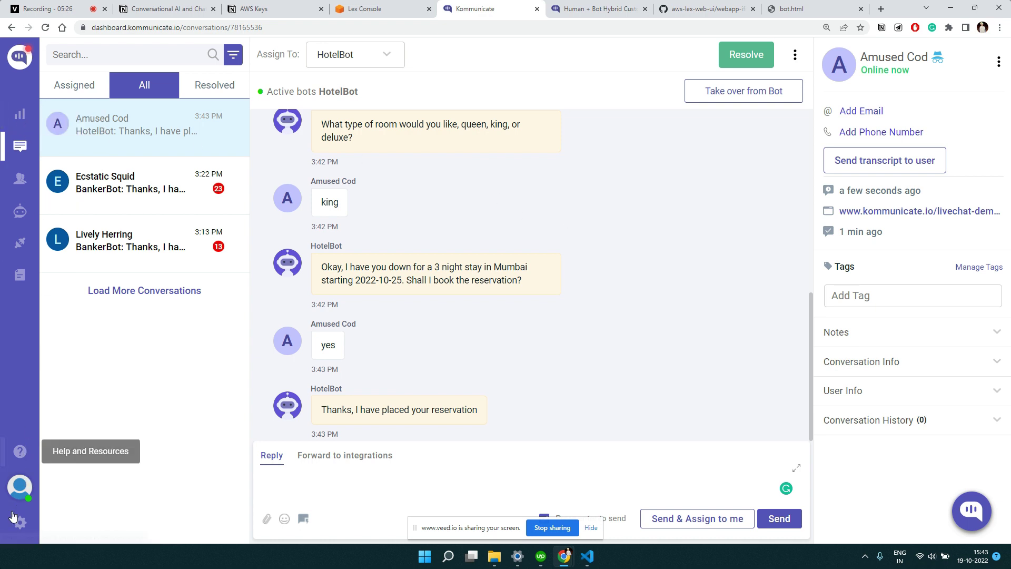
pyautogui.click(26, 119)
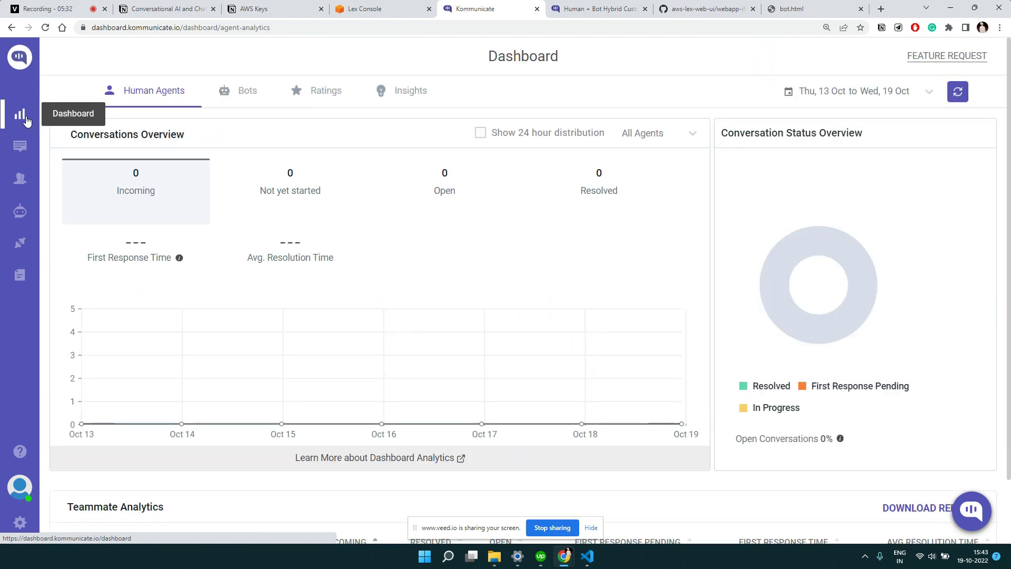
# - Show HotelBot's Bots analytics: 1 conversation handled, 0% handoff, BookHotel intent counted 6 times
pyautogui.click(241, 97)
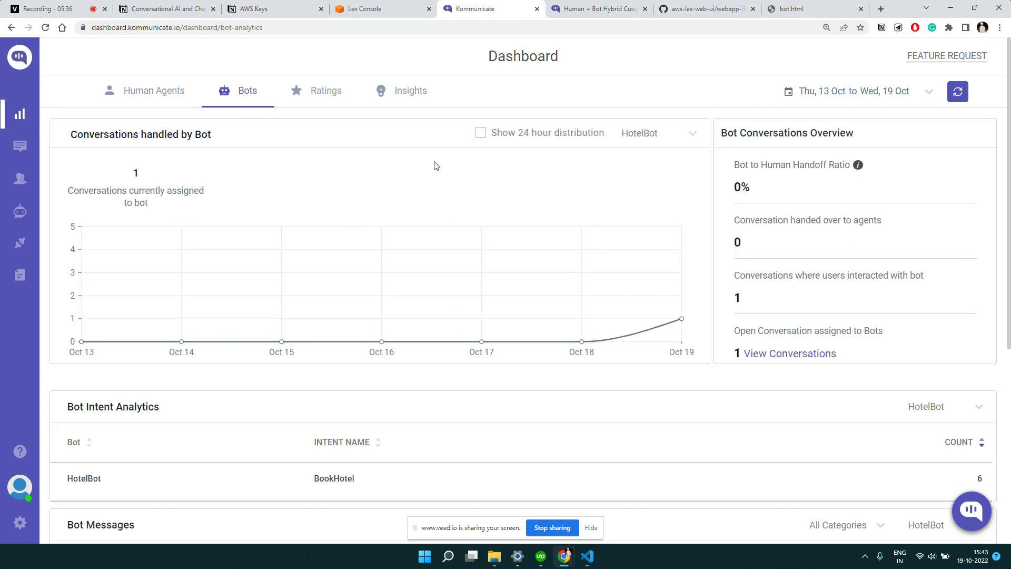
pyautogui.click(692, 134)
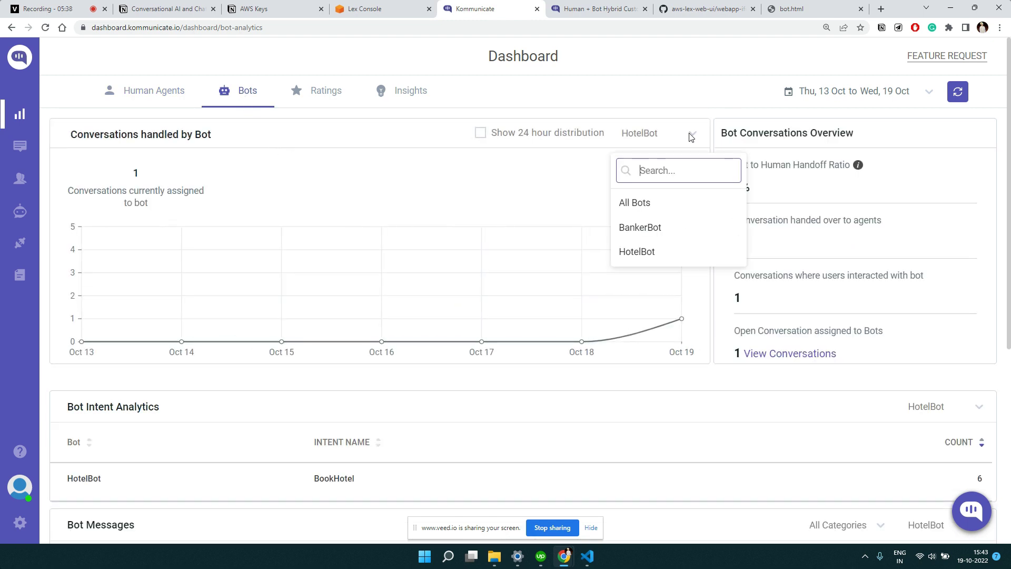
pyautogui.click(691, 134)
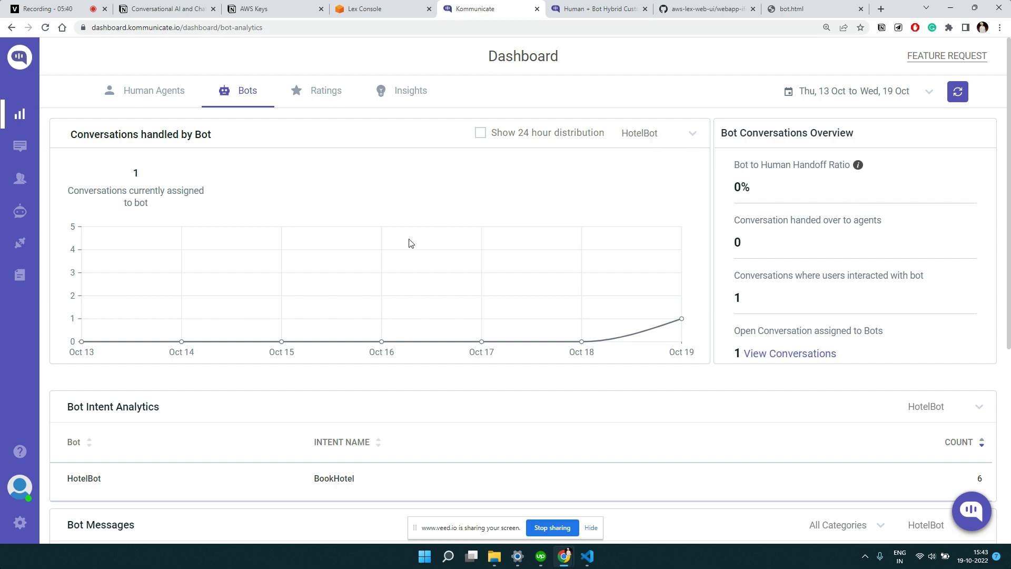
pyautogui.scroll(-2, 346, 343)
pyautogui.scroll(2, 343, 345)
pyautogui.scroll(-4, 621, 356)
pyautogui.scroll(-1, 377, 323)
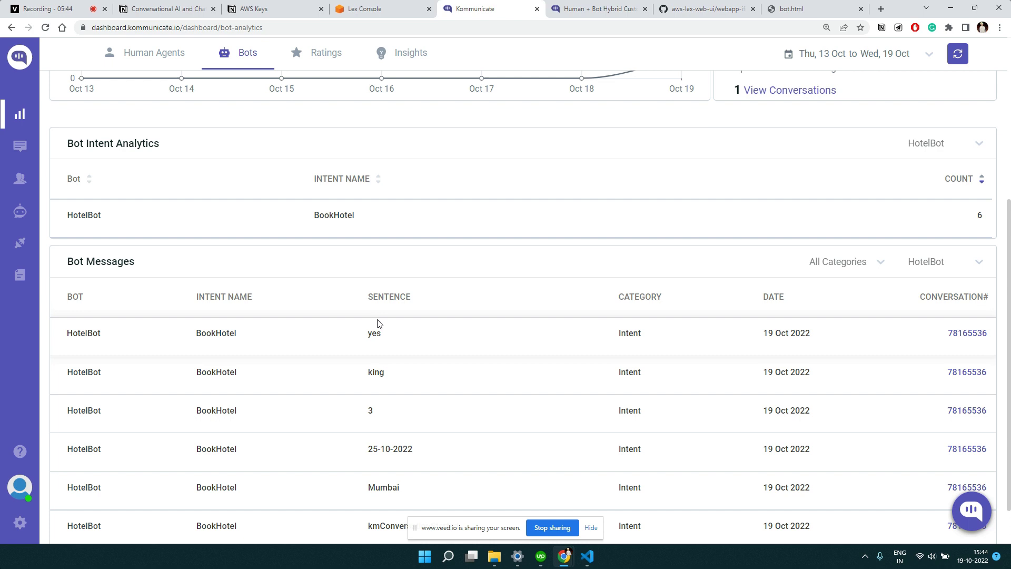
pyautogui.scroll(5, 377, 323)
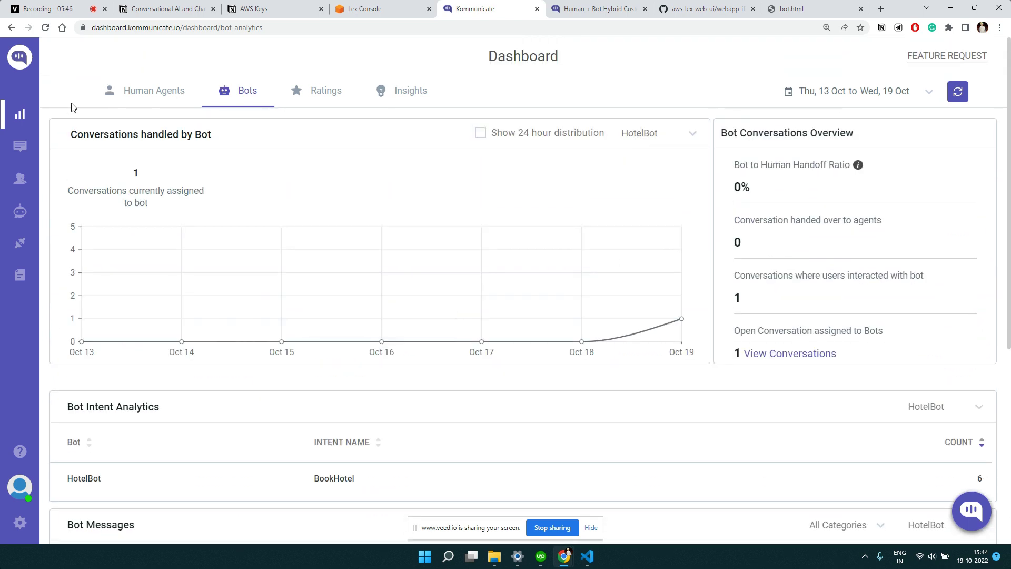
pyautogui.click(24, 119)
# - Go to Settings > Install and copy the JavaScript embed snippet for the chat widget
pyautogui.click(21, 523)
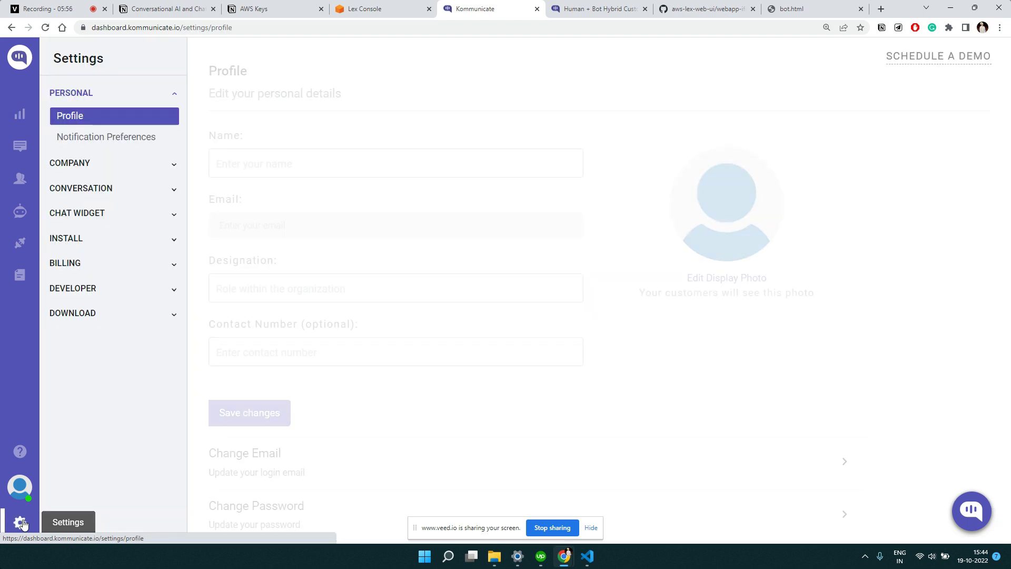
pyautogui.click(166, 241)
pyautogui.click(74, 264)
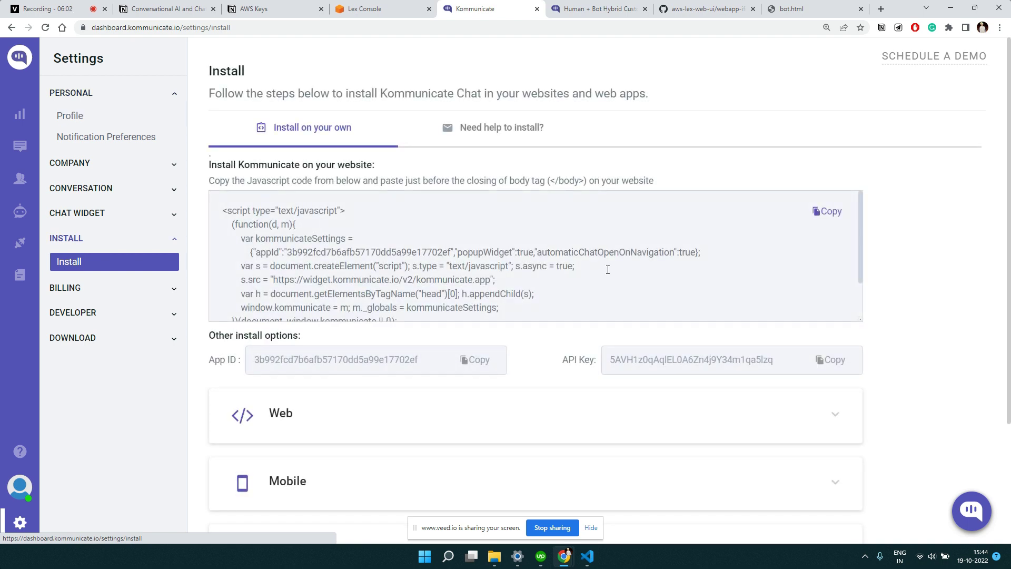
pyautogui.scroll(-2, 420, 244)
pyautogui.scroll(1, 419, 244)
pyautogui.scroll(1, 420, 243)
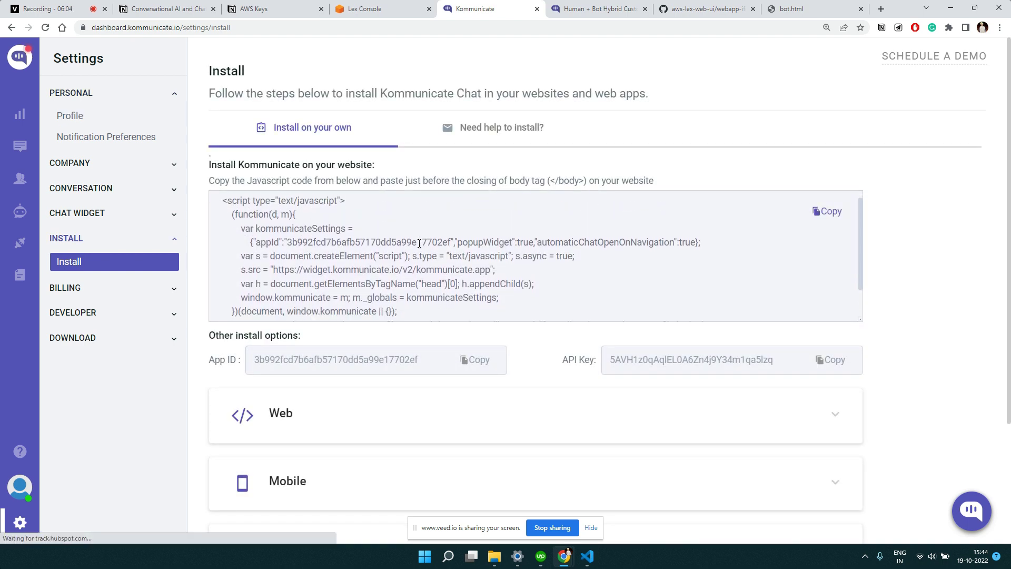
pyautogui.scroll(-2, 420, 244)
pyautogui.scroll(2, 420, 243)
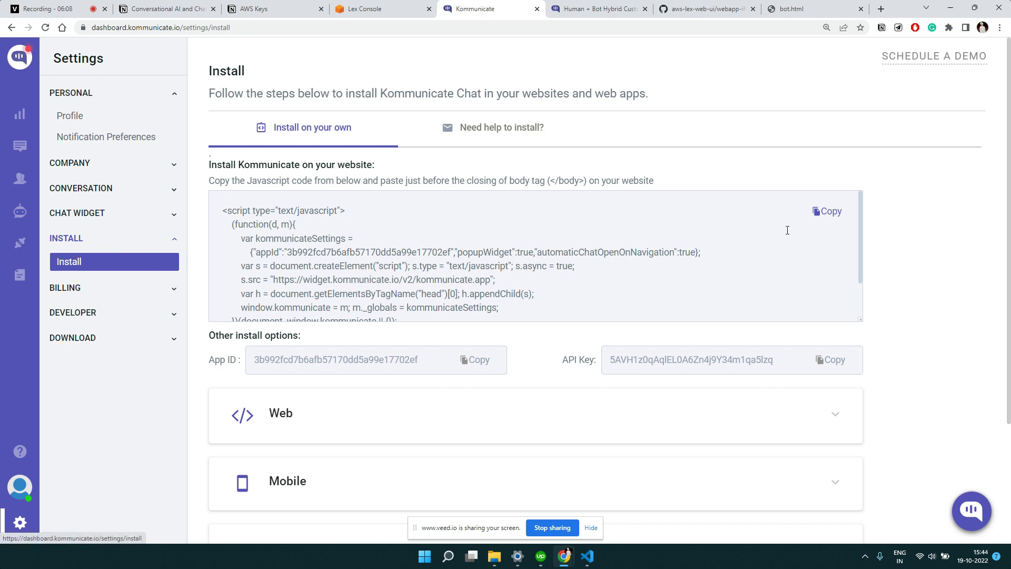
pyautogui.click(824, 213)
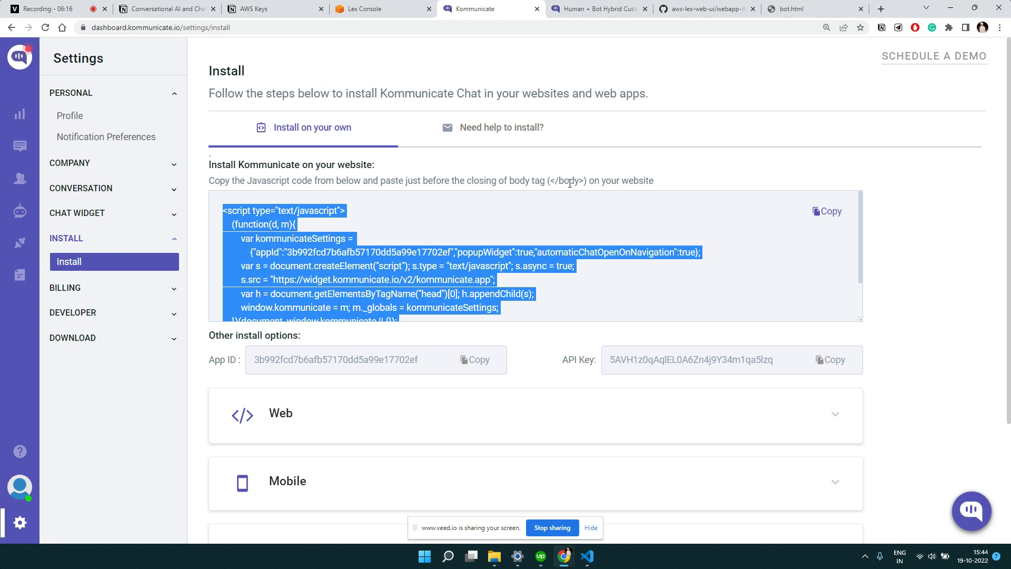
# - Check bot.html's body and its Chatbot Demo heading in the editor and on the reloaded page
pyautogui.click(589, 558)
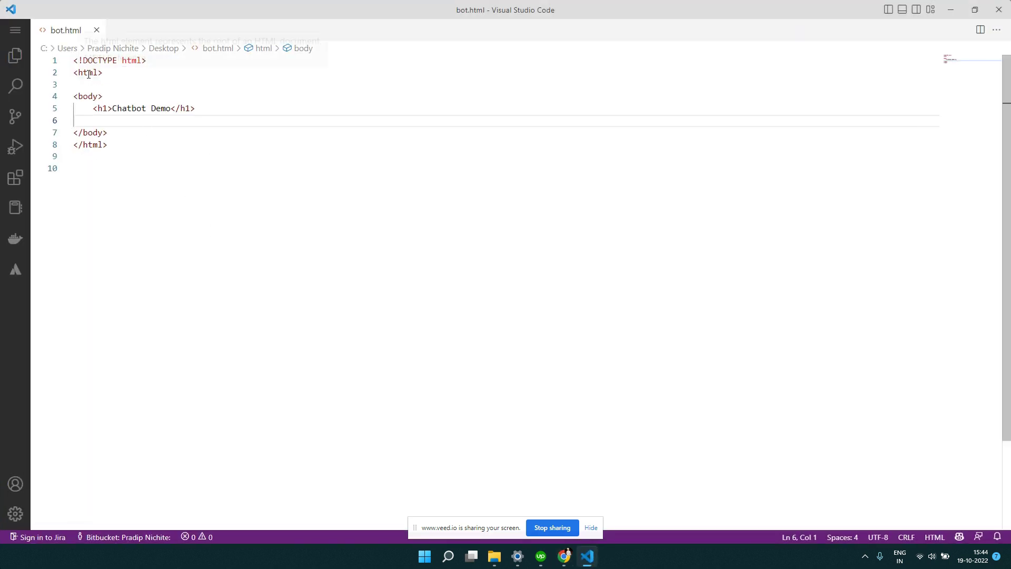
pyautogui.doubleClick(88, 97)
pyautogui.moveTo(195, 108); pyautogui.dragTo(93, 109)
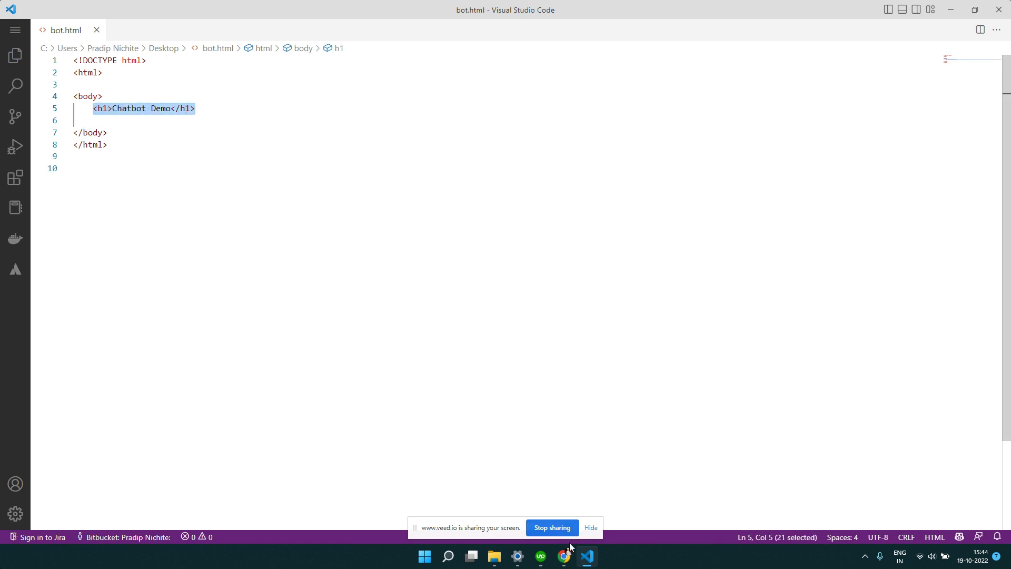
pyautogui.moveTo(564, 556)
pyautogui.click(509, 507)
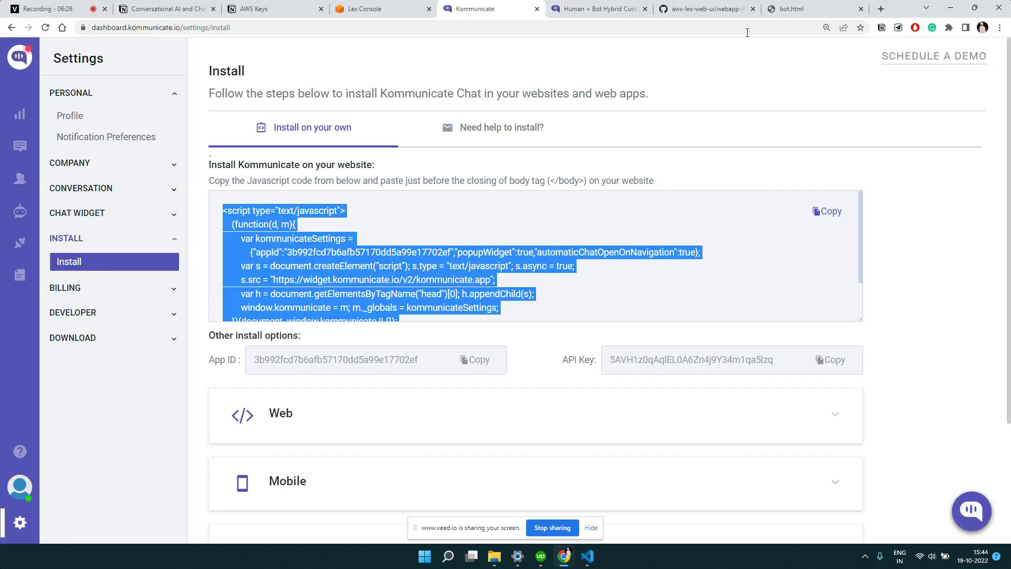
pyautogui.click(781, 8)
pyautogui.click(46, 28)
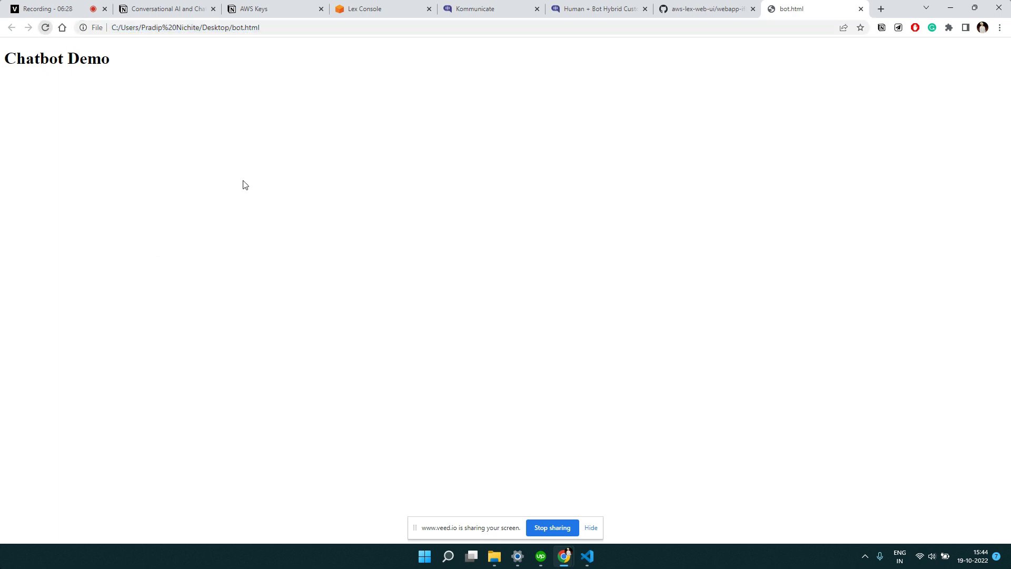
pyautogui.moveTo(105, 71); pyautogui.dragTo(1, 64)
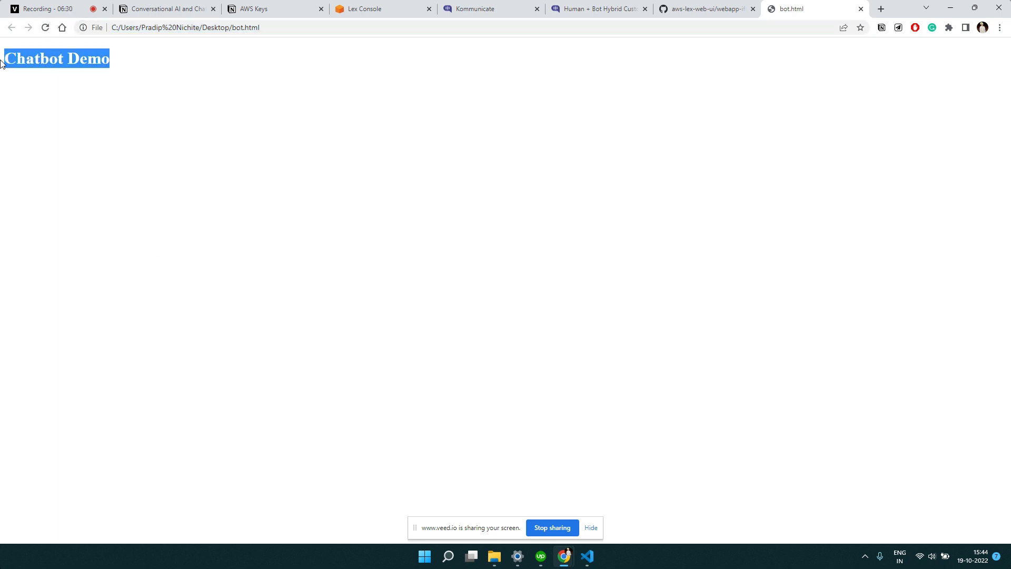
# - Paste the Kommunicate install script on empty line 6 before </body> and save bot.html
pyautogui.click(588, 556)
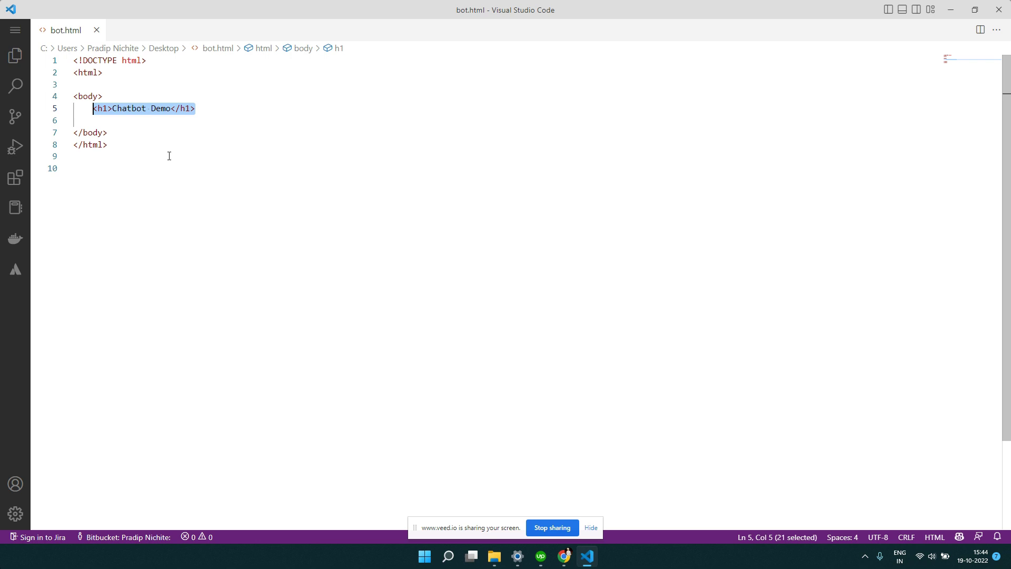
pyautogui.click(82, 122)
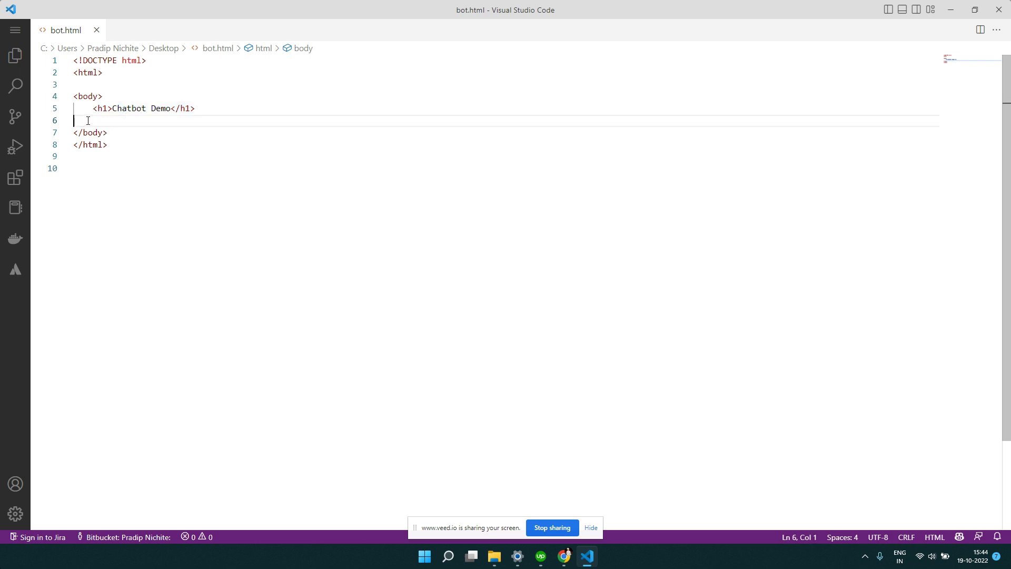
pyautogui.hotkey('ctrl', 'v')
pyautogui.doubleClick(112, 120)
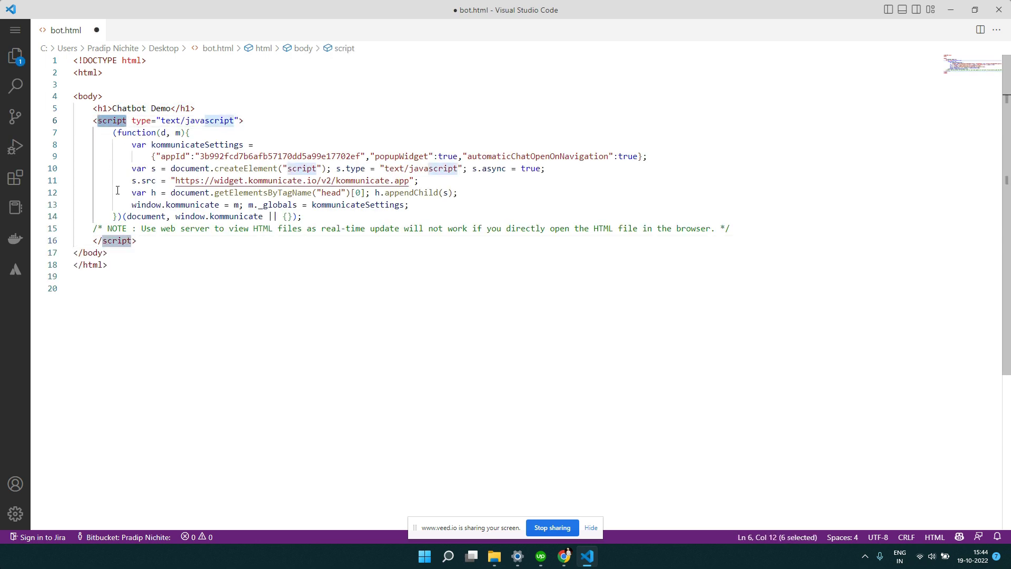
pyautogui.doubleClick(117, 240)
pyautogui.doubleClick(104, 120)
pyautogui.hotkey('ctrl', 's')
pyautogui.moveTo(114, 252); pyautogui.dragTo(73, 251)
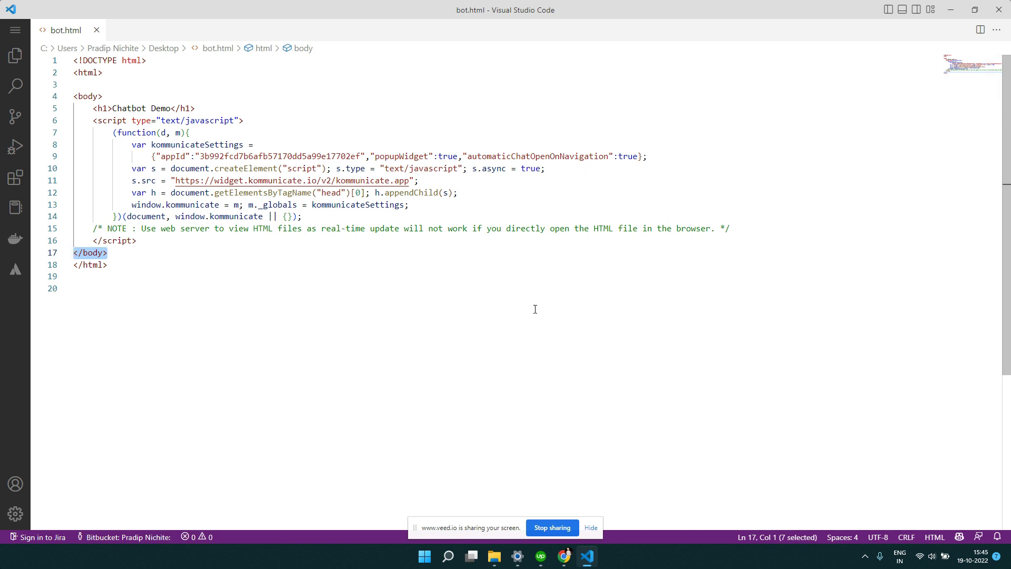
pyautogui.click(565, 557)
# - Reload bot.html so the Kommunicate widget loads, then start a new HotelBot conversation
pyautogui.click(519, 513)
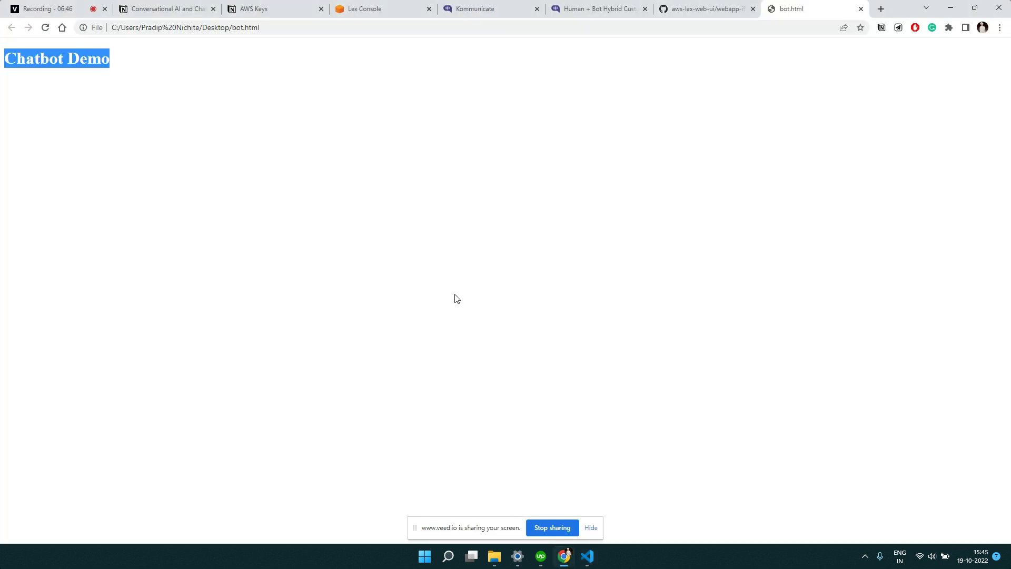
pyautogui.click(46, 30)
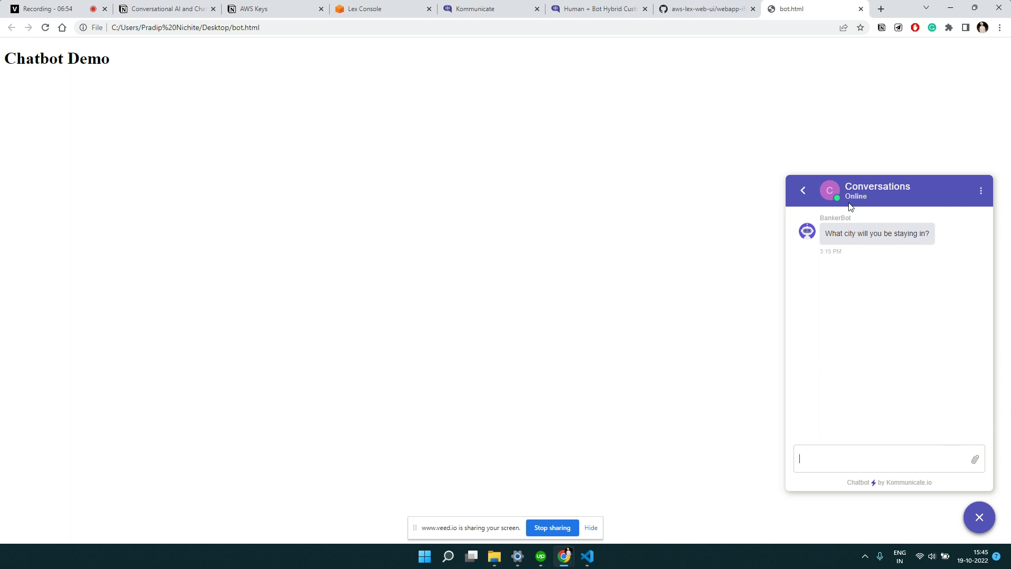
pyautogui.click(802, 190)
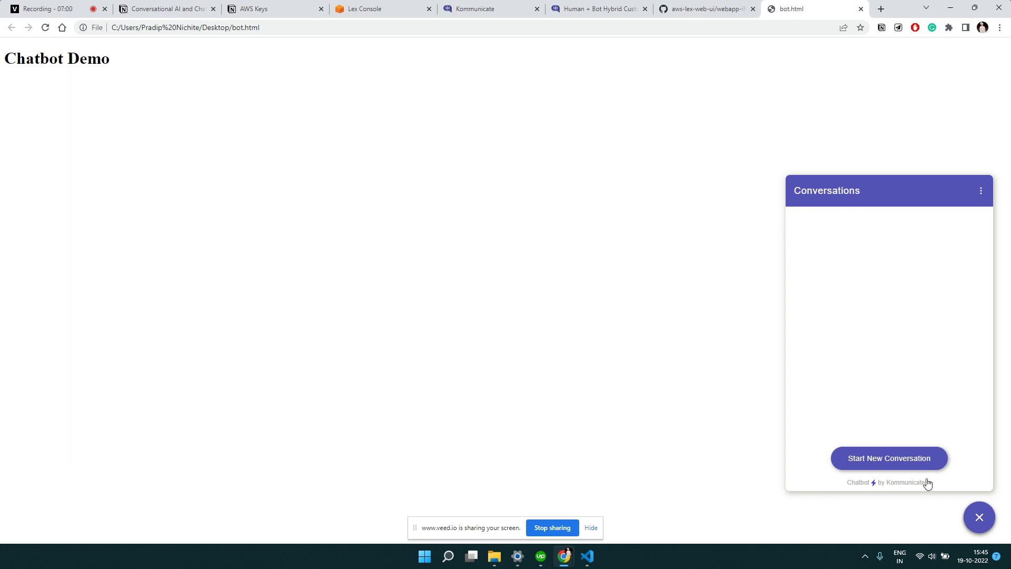
pyautogui.click(889, 459)
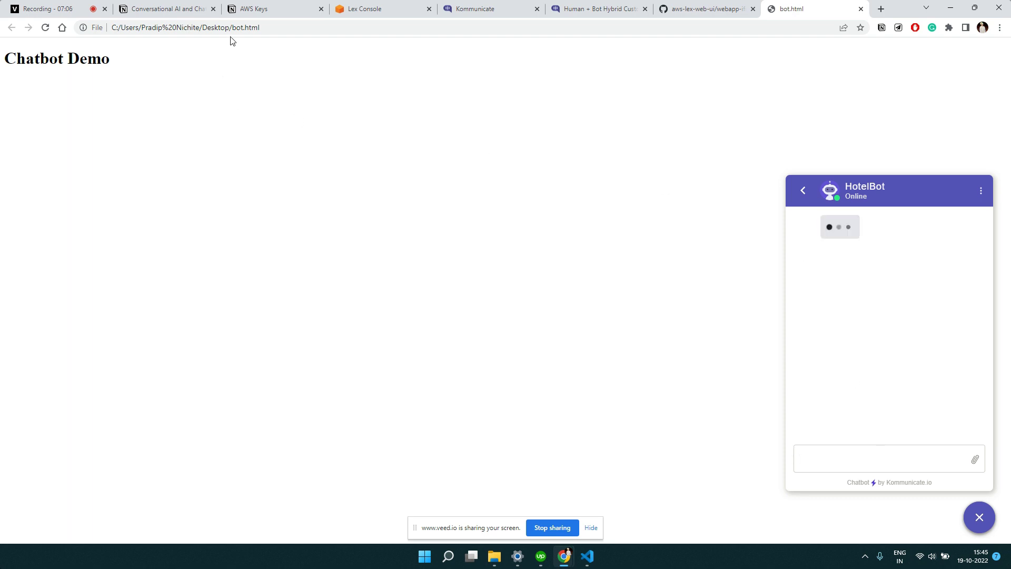
pyautogui.click(818, 457)
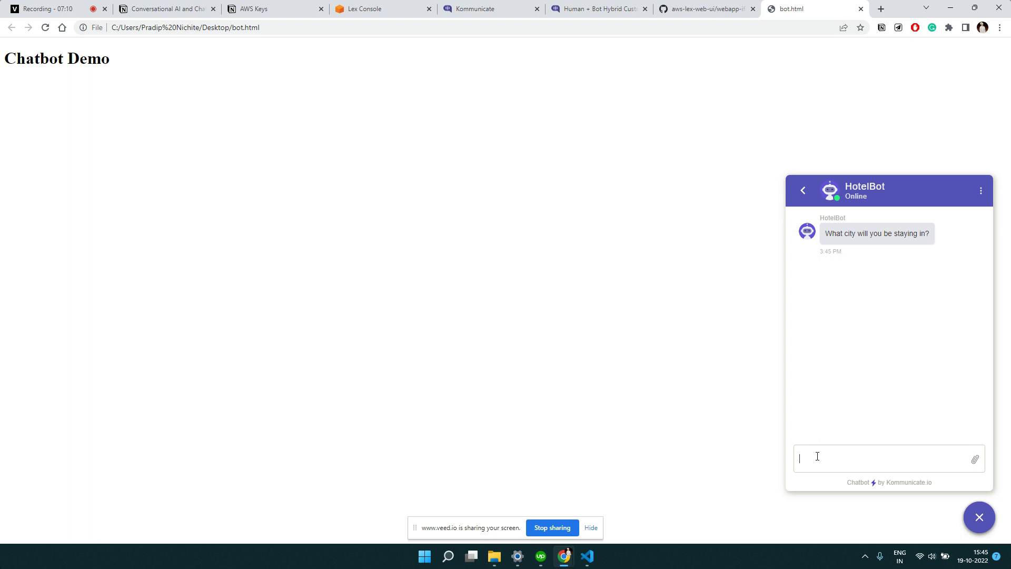
# - Answer HotelBot with Delhi, 23-10-2022, 5 nights, king room, then yes to confirm
pyautogui.write('Delhi')
pyautogui.press('Return')
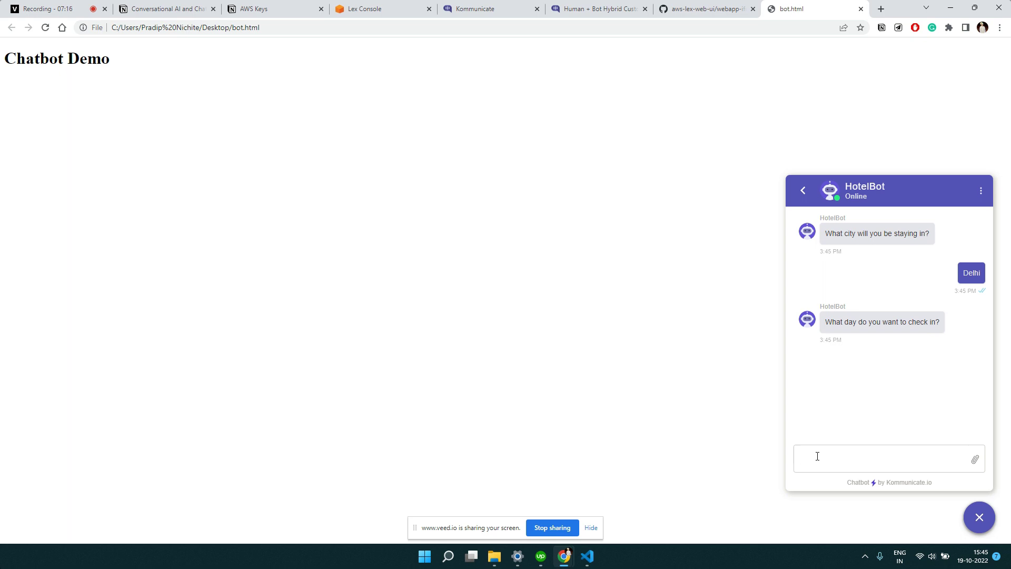
pyautogui.write('23-10-2022')
pyautogui.press('Return')
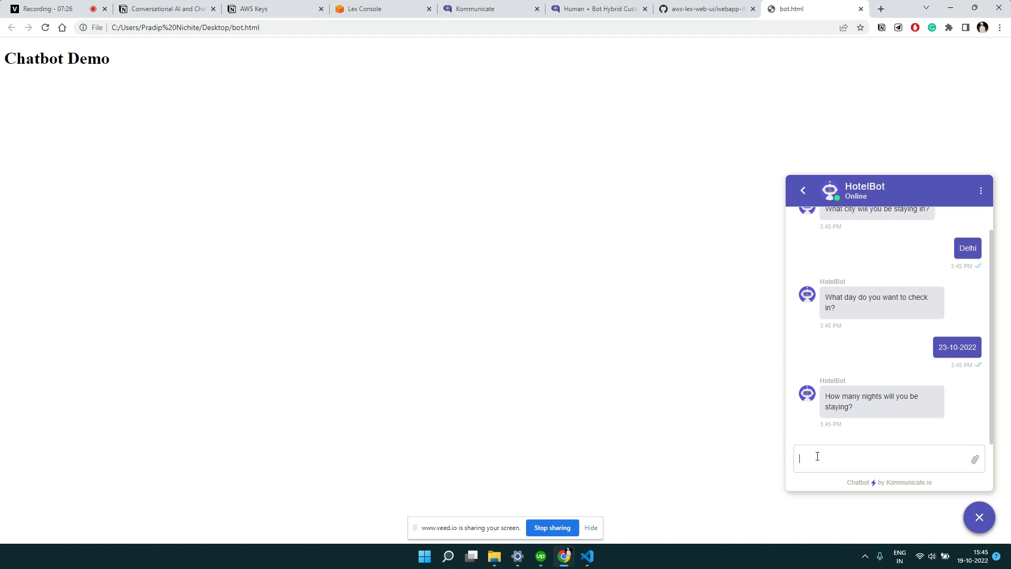
pyautogui.write('5')
pyautogui.press('Return')
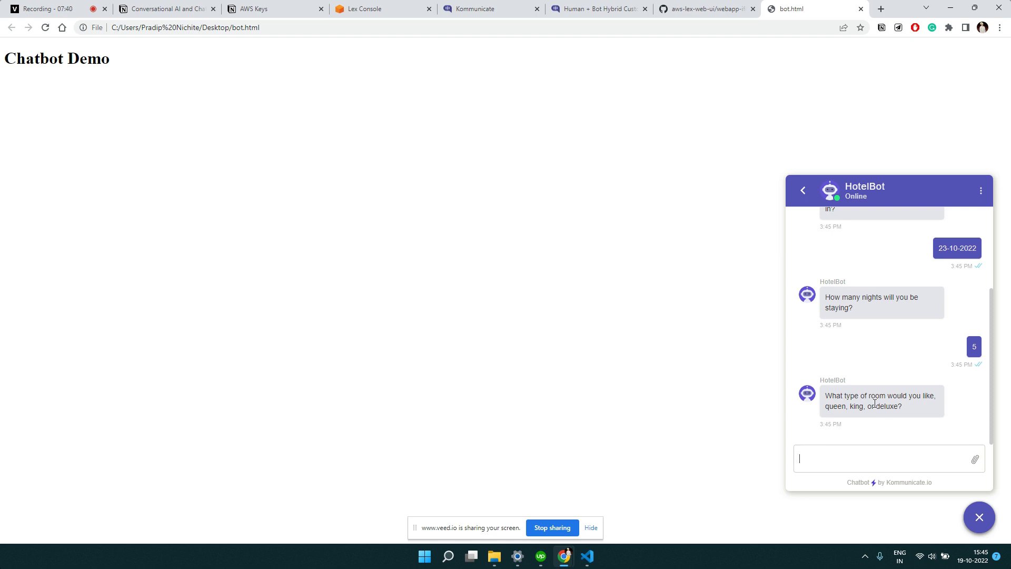
pyautogui.click(824, 461)
pyautogui.write('king')
pyautogui.press('Return')
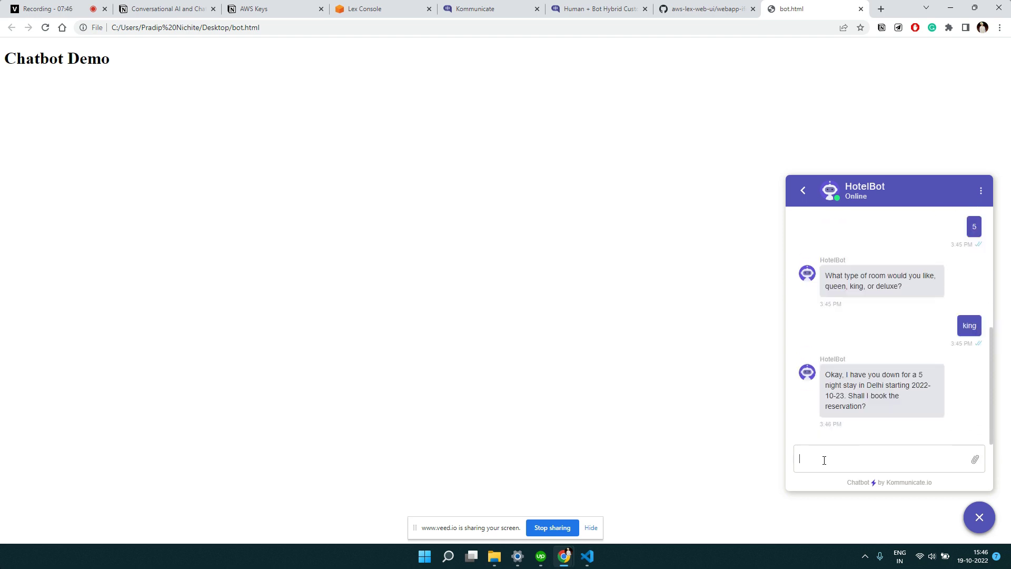
pyautogui.write('yes')
pyautogui.press('Return')
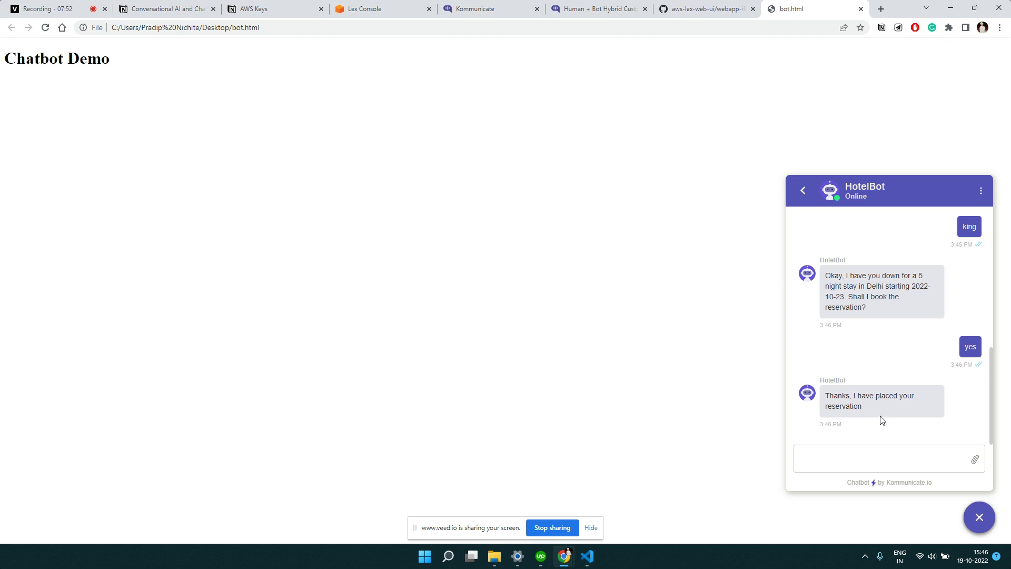
pyautogui.moveTo(260, 30); pyautogui.dragTo(92, 53)
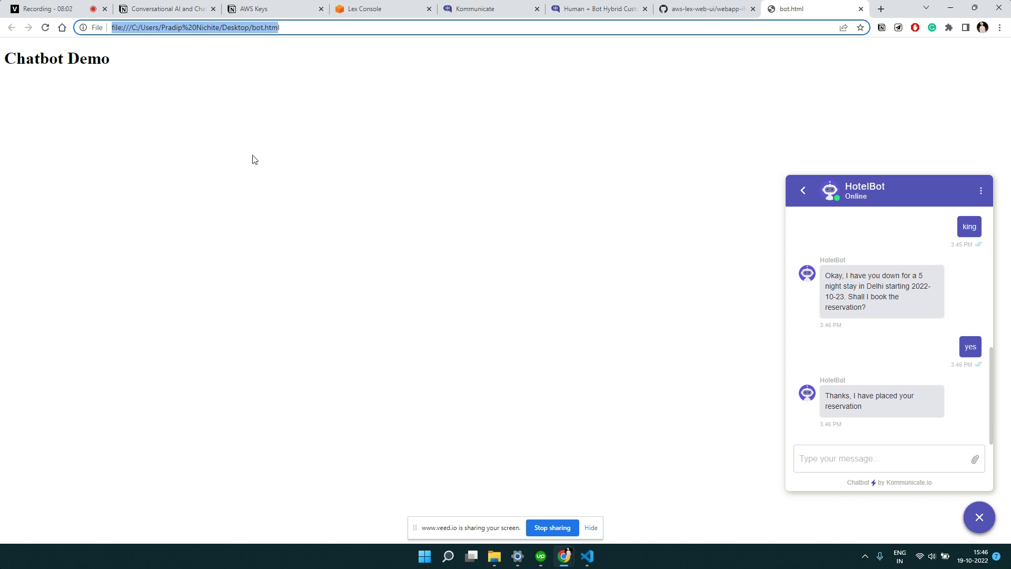
# - Back in Kommunicate, view the Web install options, then list conversations showing the new 3:46 PM HotelBot chat
pyautogui.click(473, 6)
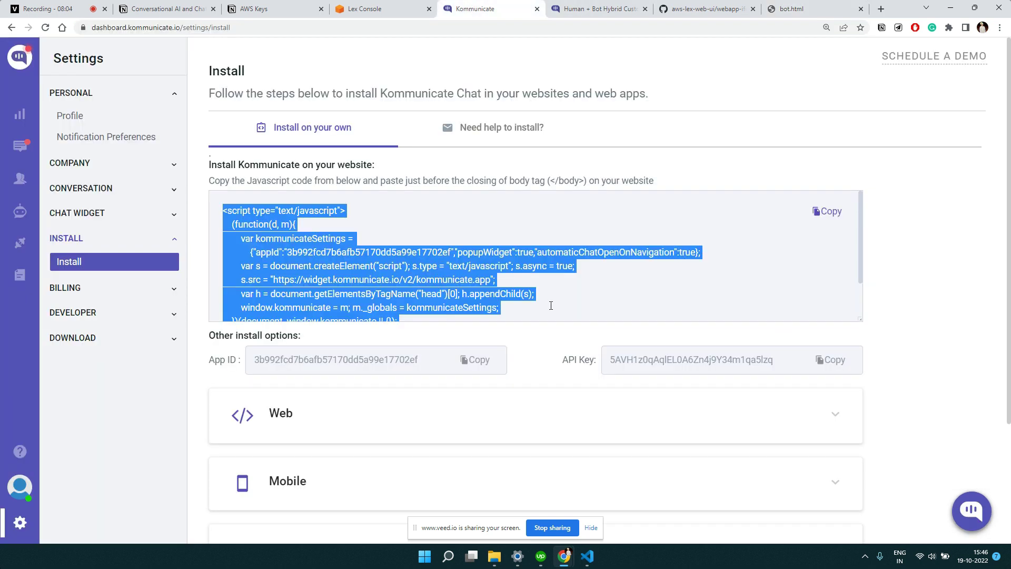
pyautogui.scroll(-3, 361, 384)
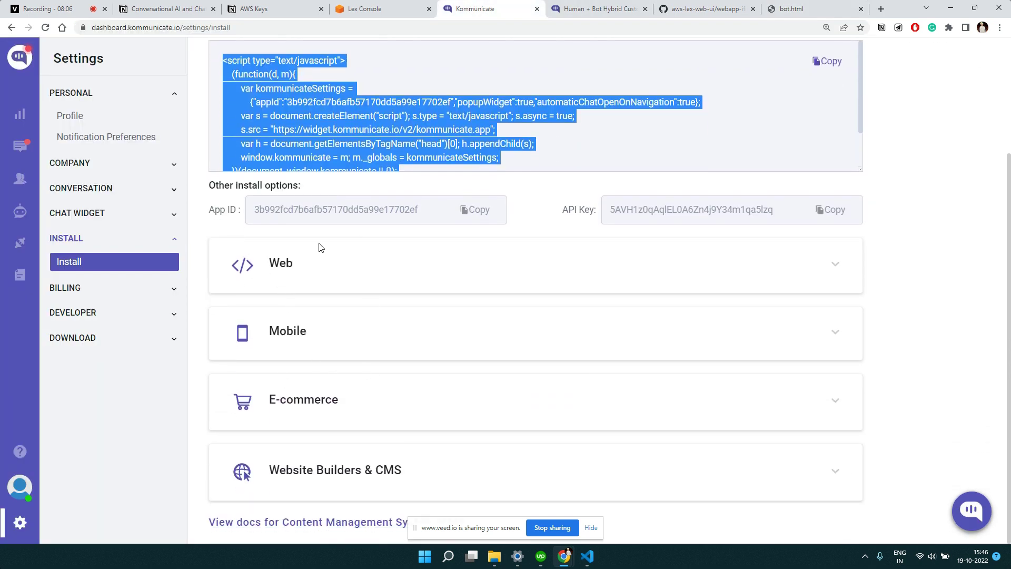
pyautogui.click(252, 276)
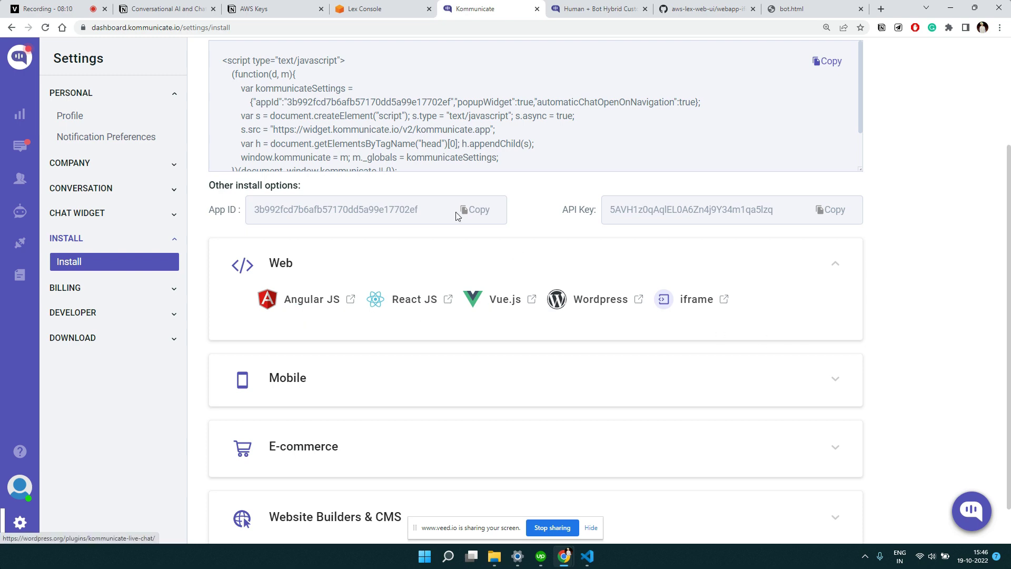
pyautogui.scroll(3, 378, 234)
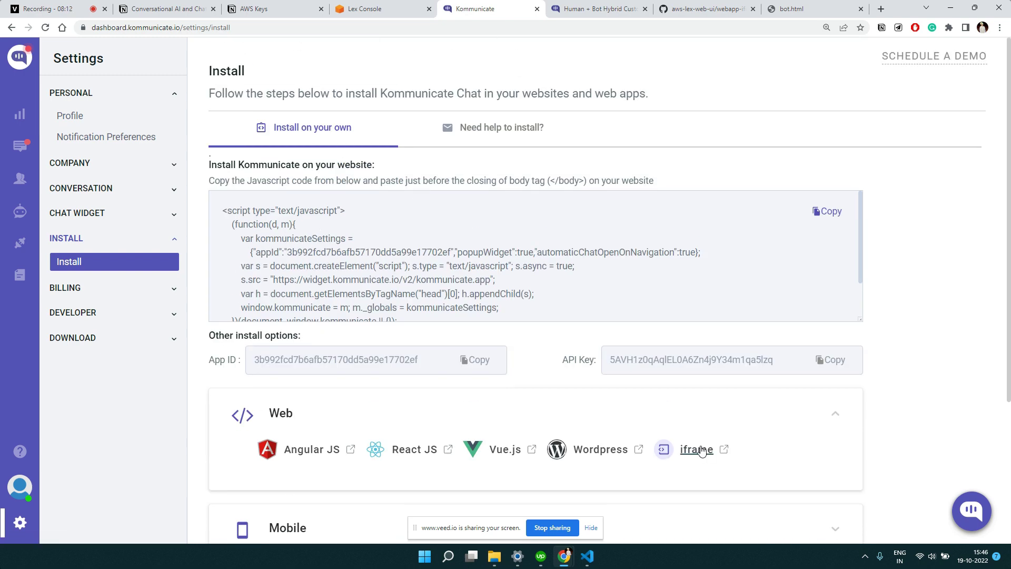
pyautogui.scroll(-2, 350, 211)
pyautogui.scroll(3, 350, 210)
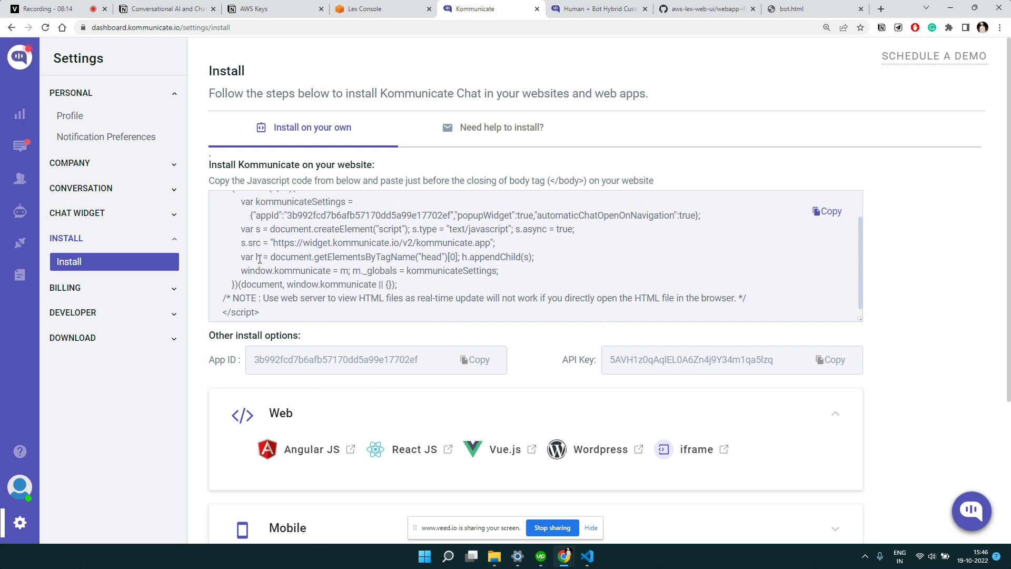
pyautogui.moveTo(223, 210); pyautogui.dragTo(242, 303)
pyautogui.click(428, 260)
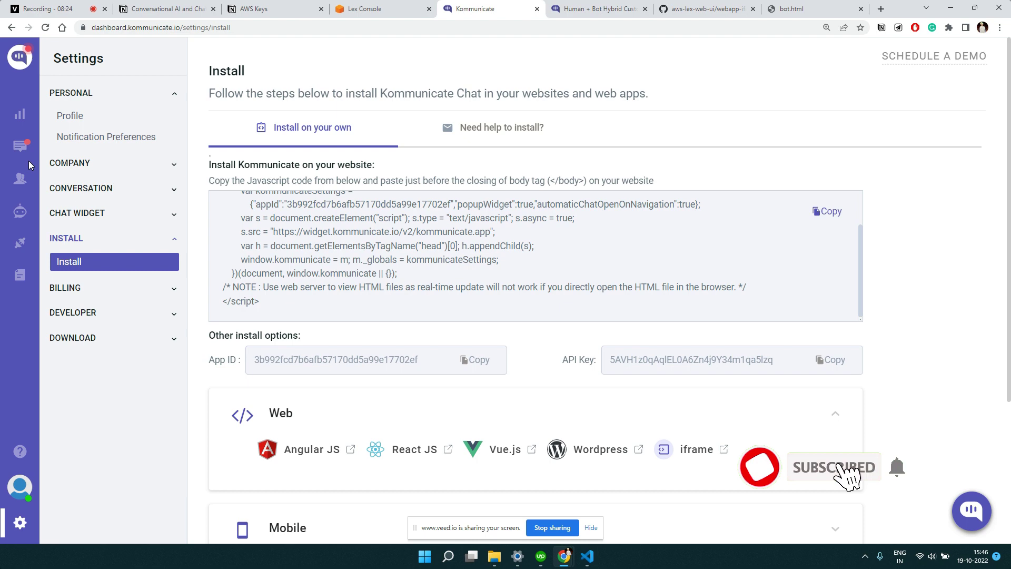
pyautogui.click(21, 148)
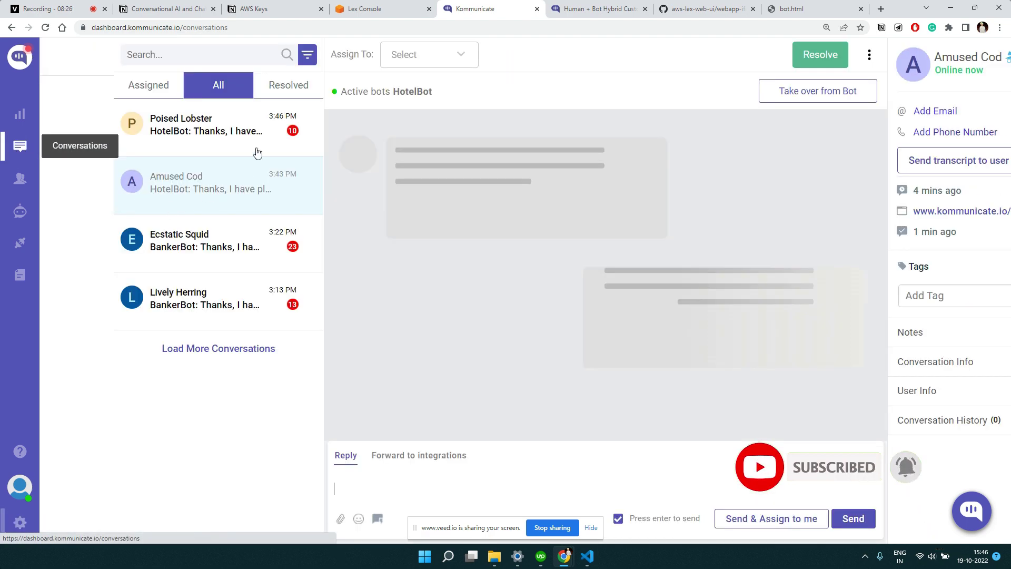